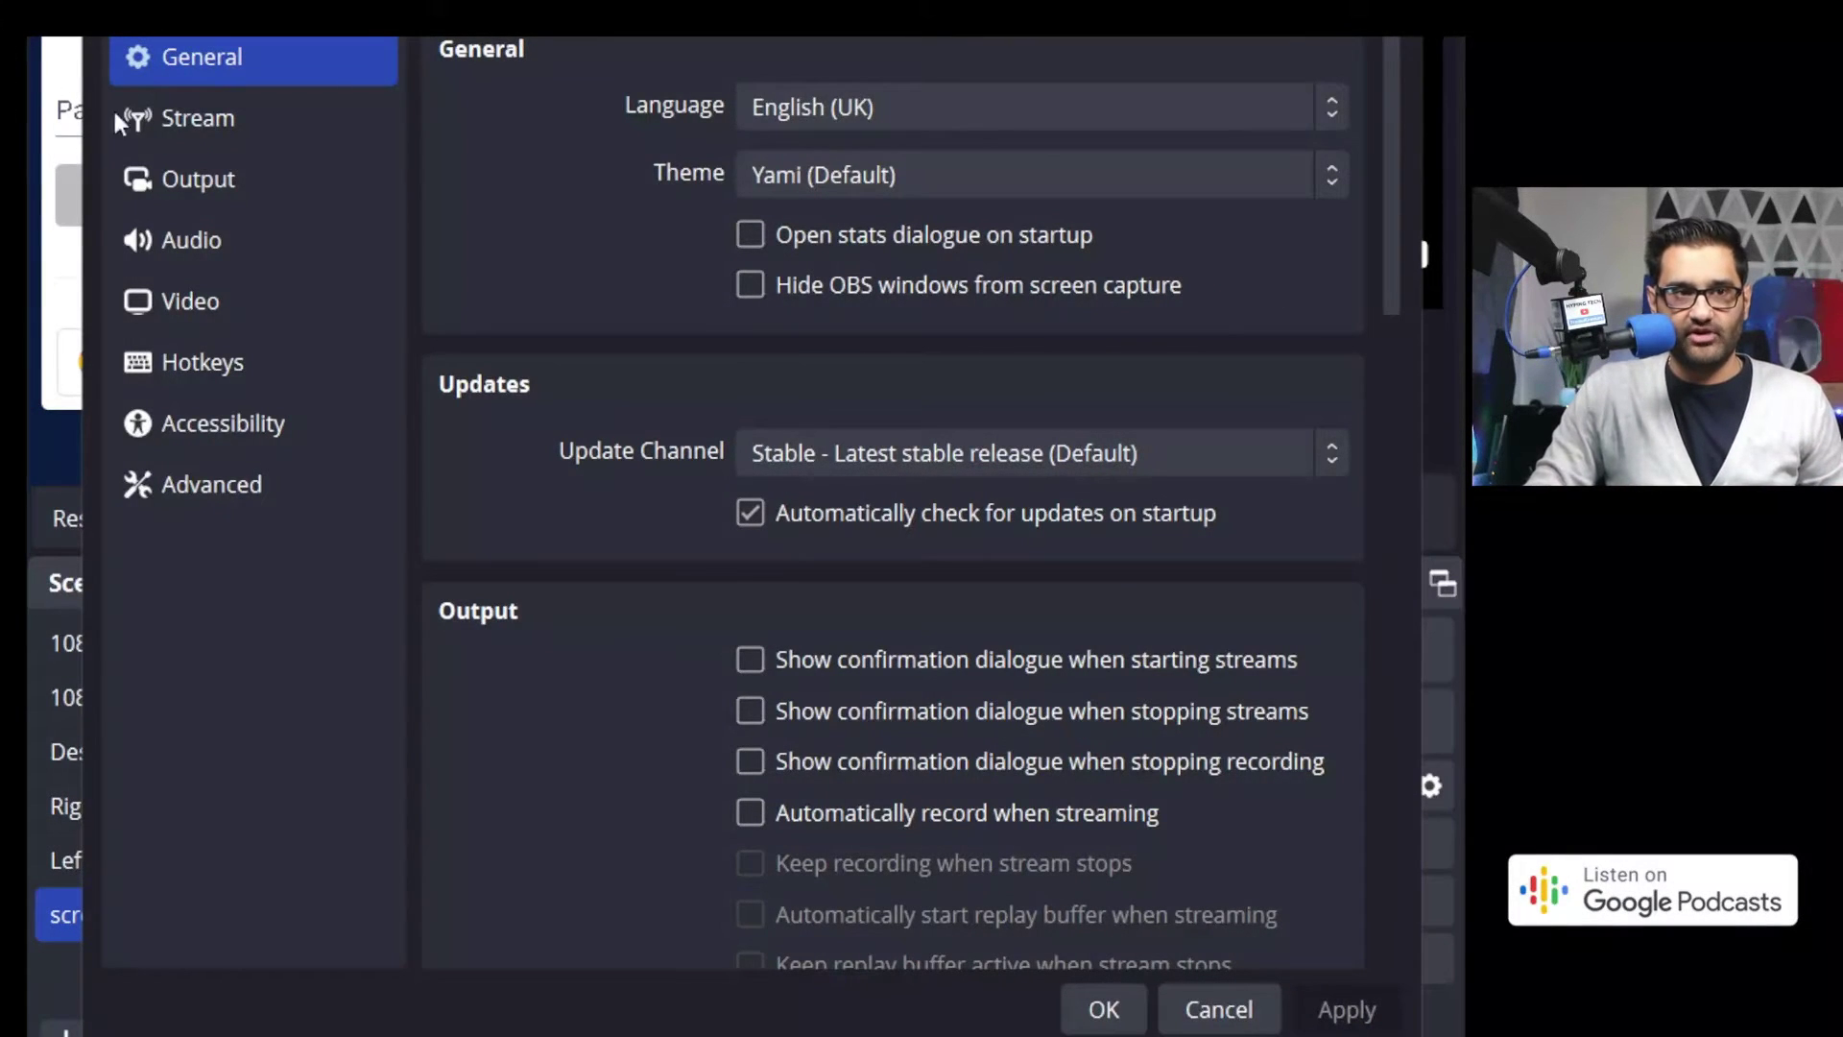
Step: Show the Output page in Advanced mode, keeping QuickSync H.264 as the streaming encoder
{"action": "left_click", "coordinate": [200, 189]}
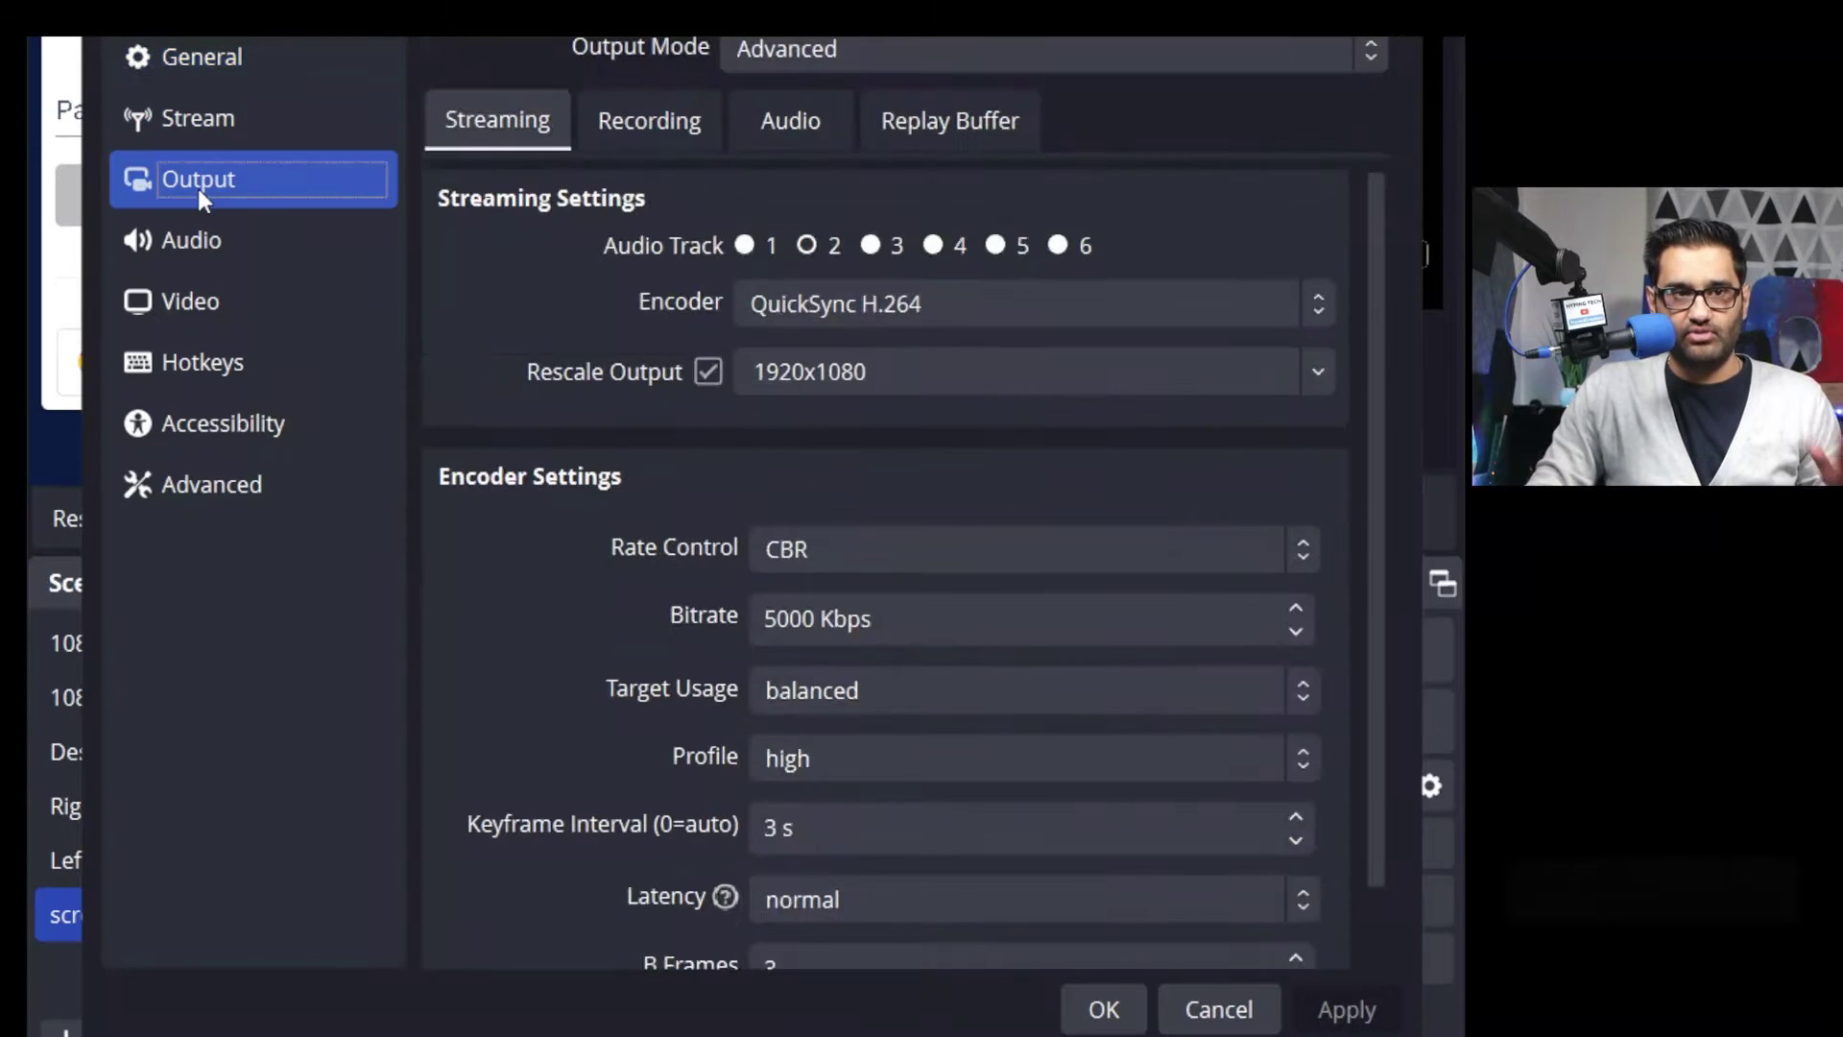
{"action": "left_click", "coordinate": [1022, 52]}
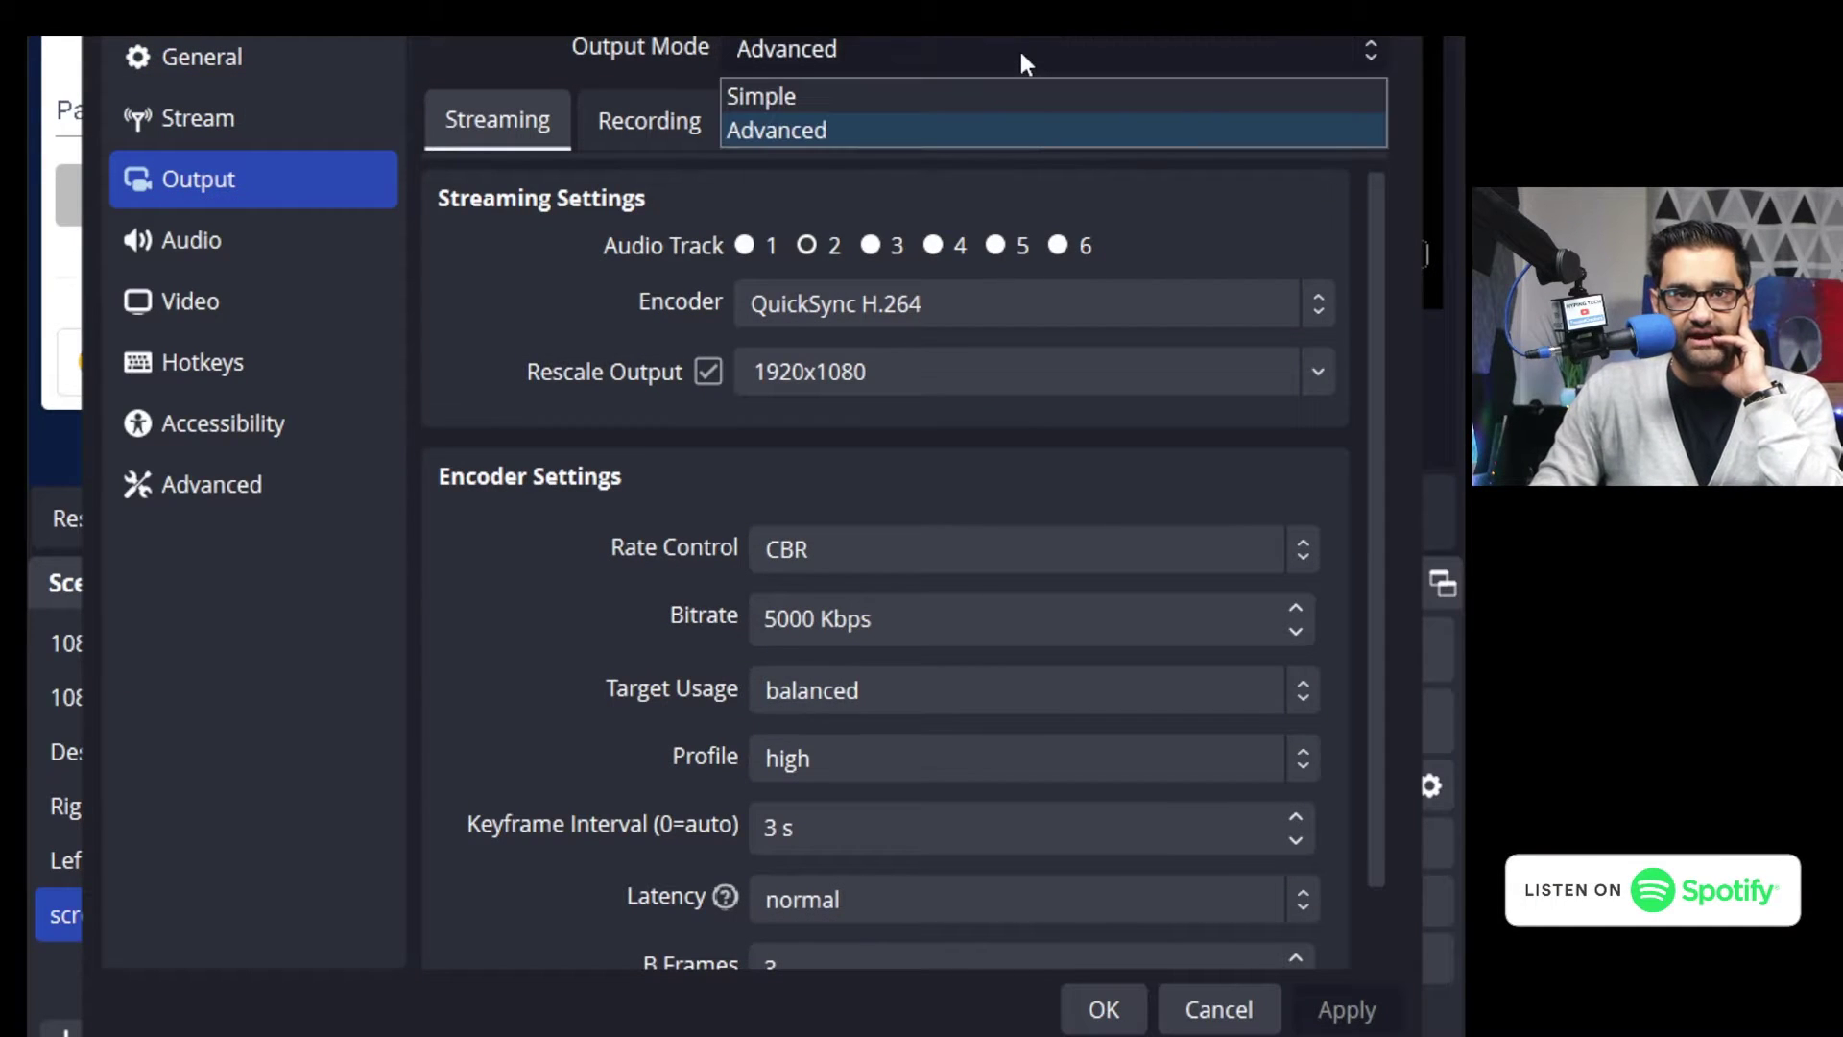
{"action": "left_click", "coordinate": [931, 94]}
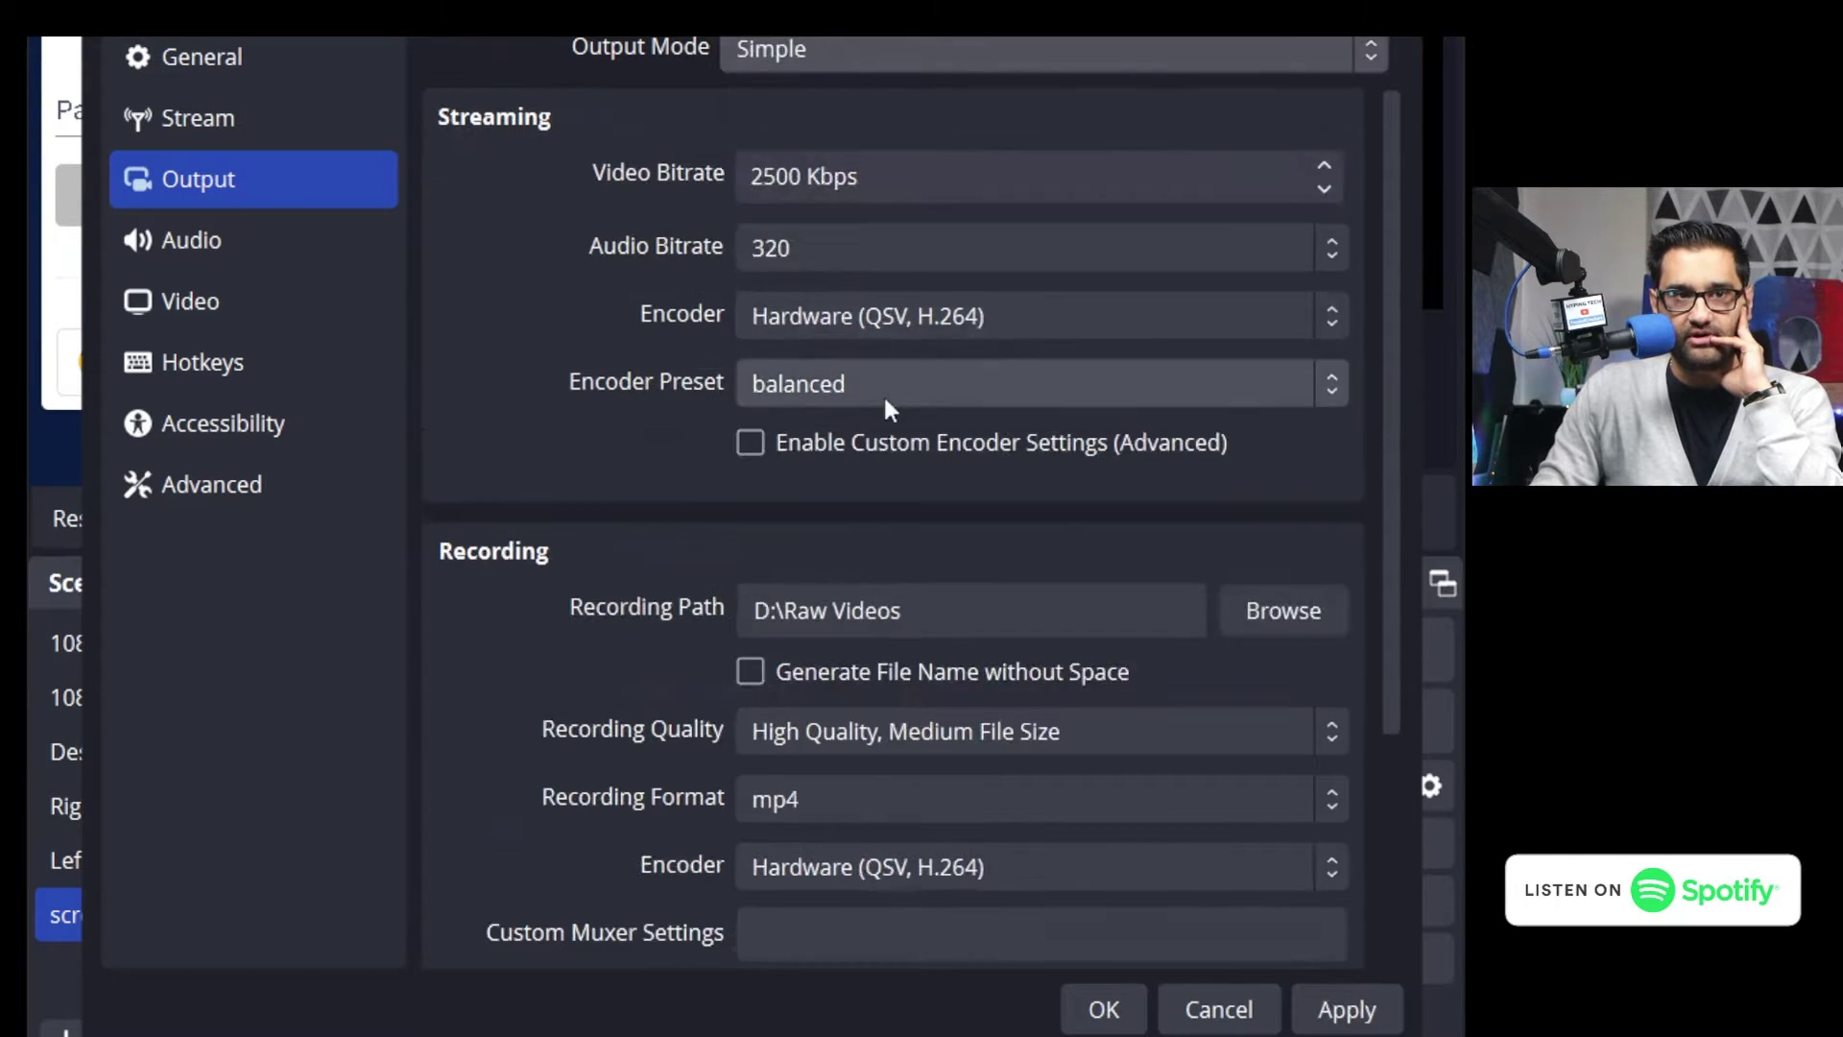
{"action": "left_click", "coordinate": [876, 41]}
{"action": "left_click", "coordinate": [782, 129]}
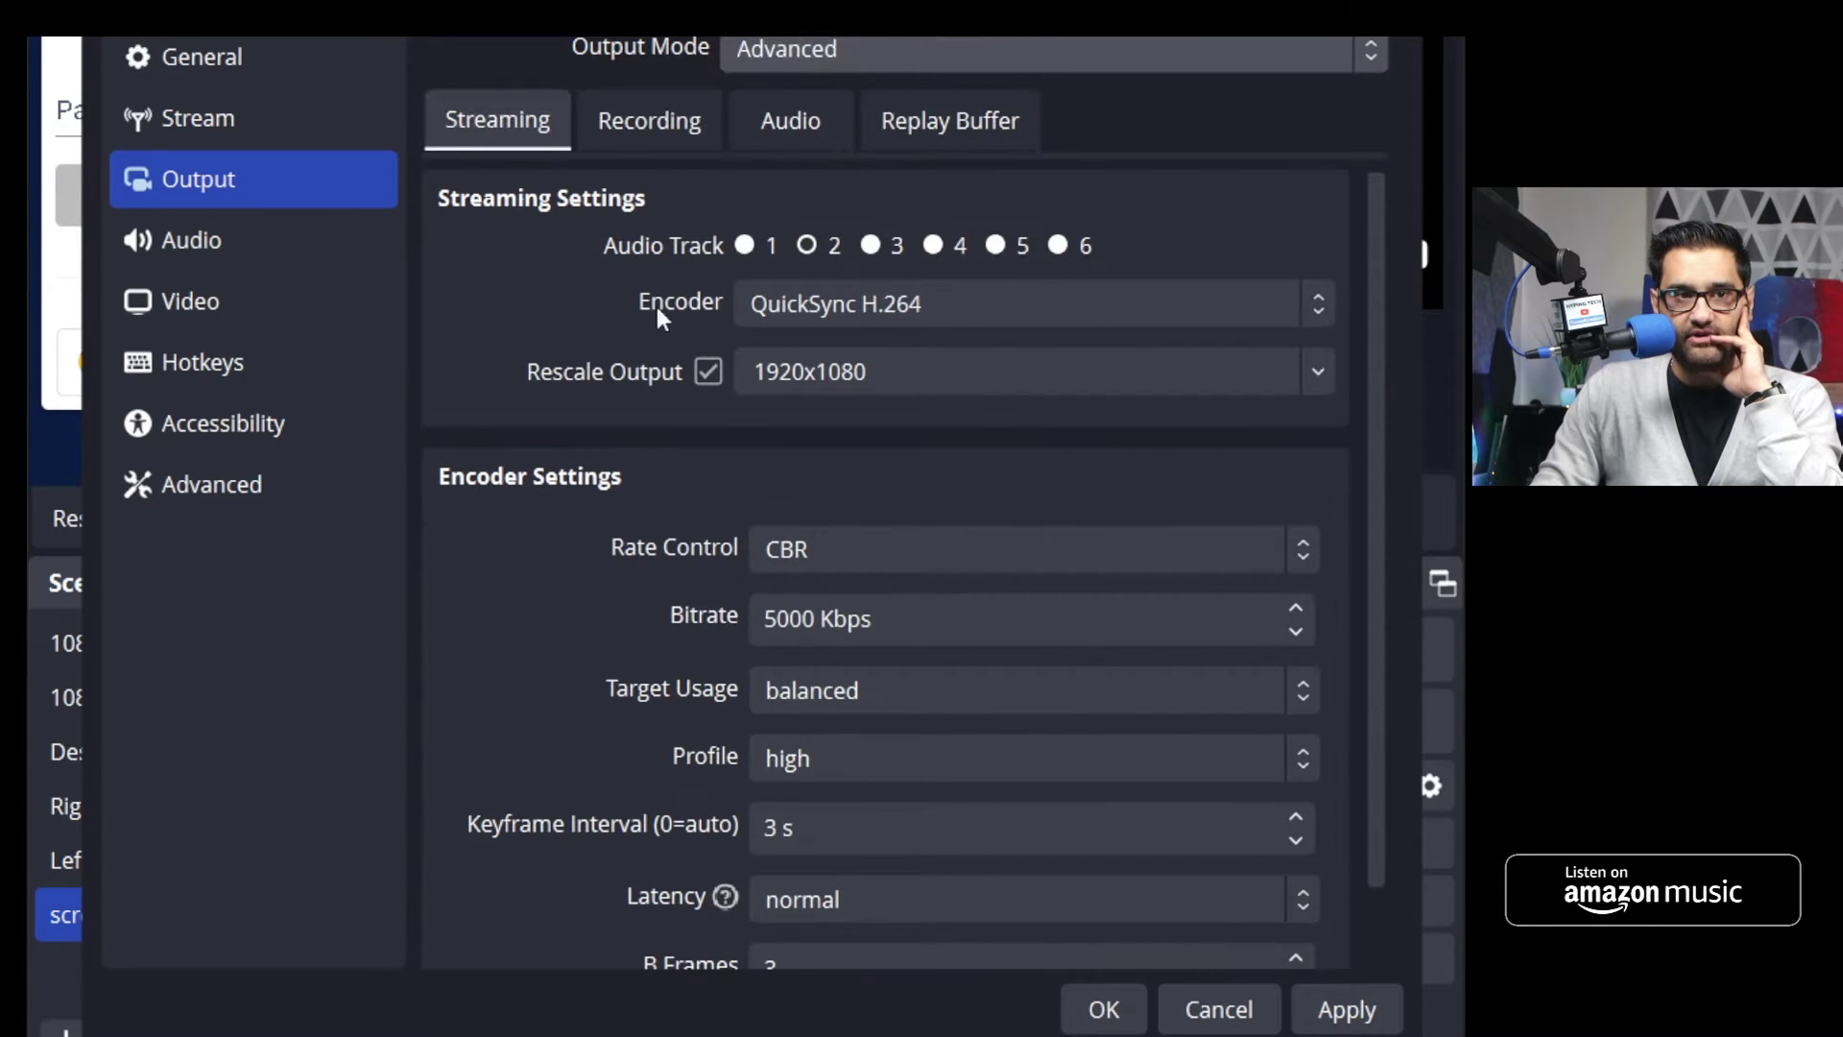
{"action": "left_click", "coordinate": [937, 309]}
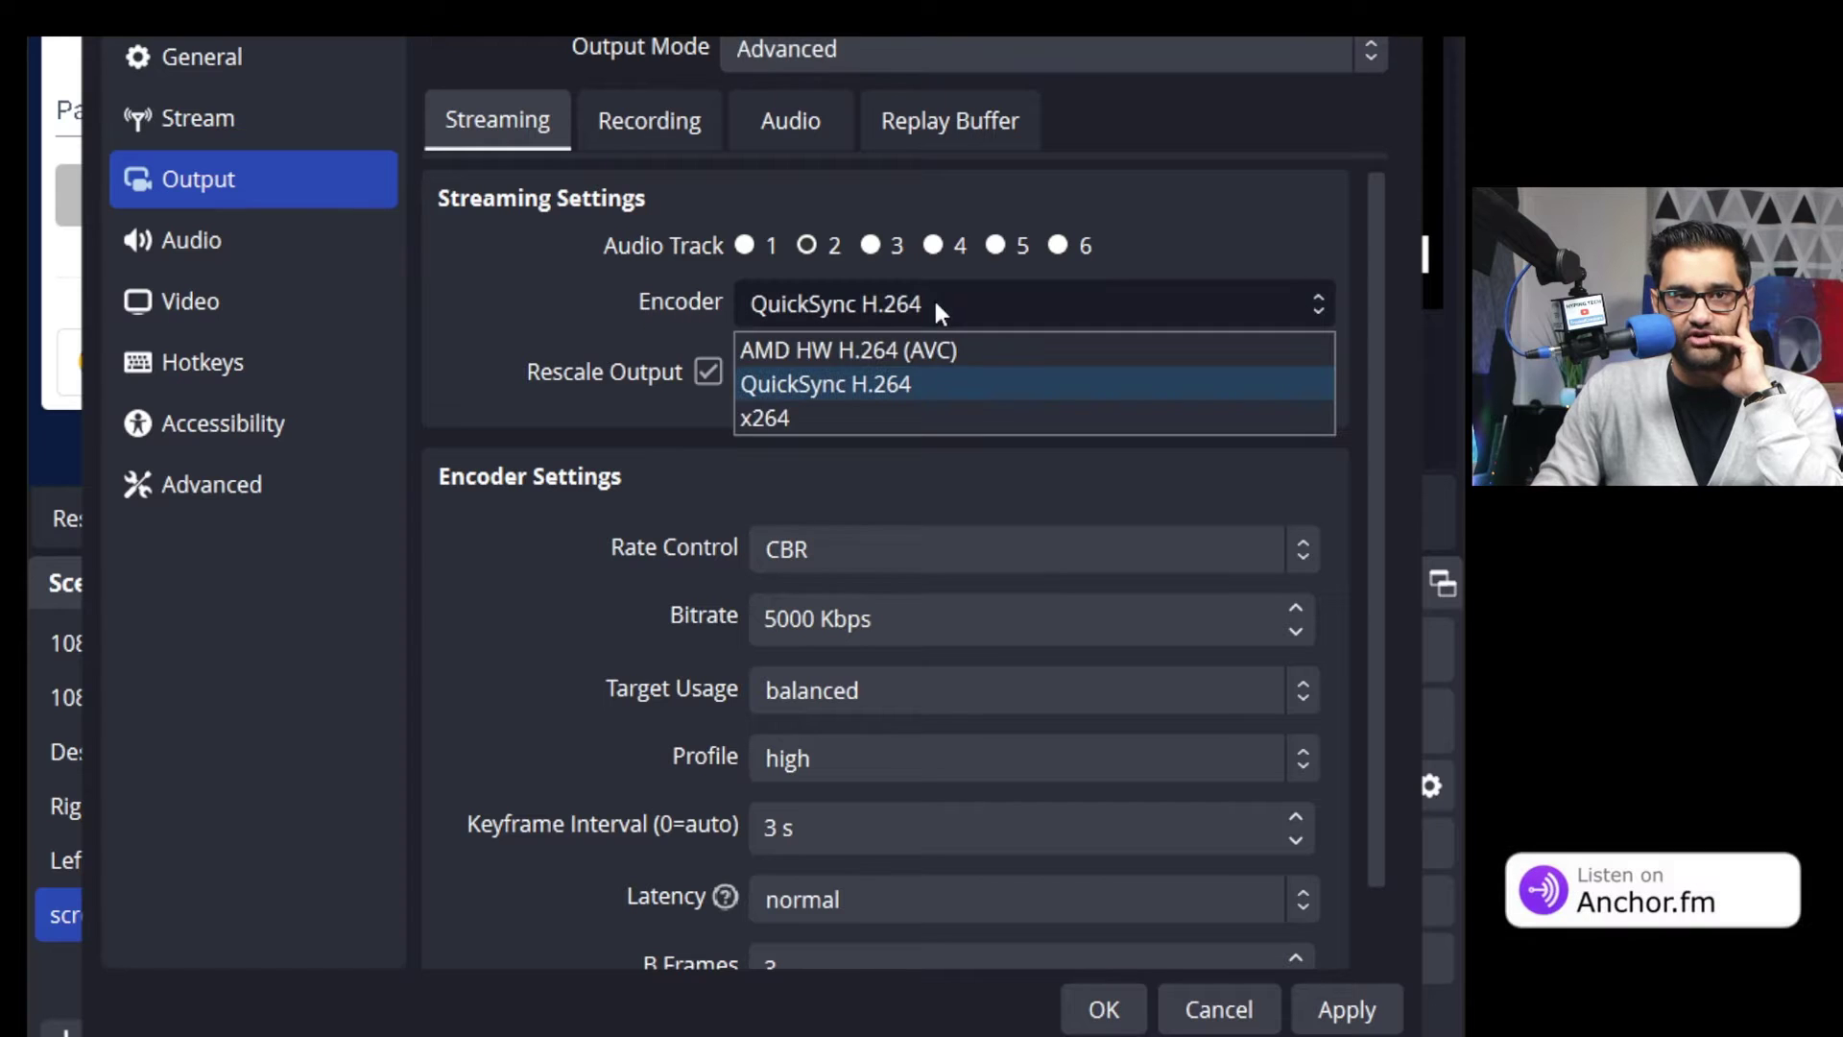
{"action": "left_click", "coordinate": [946, 383]}
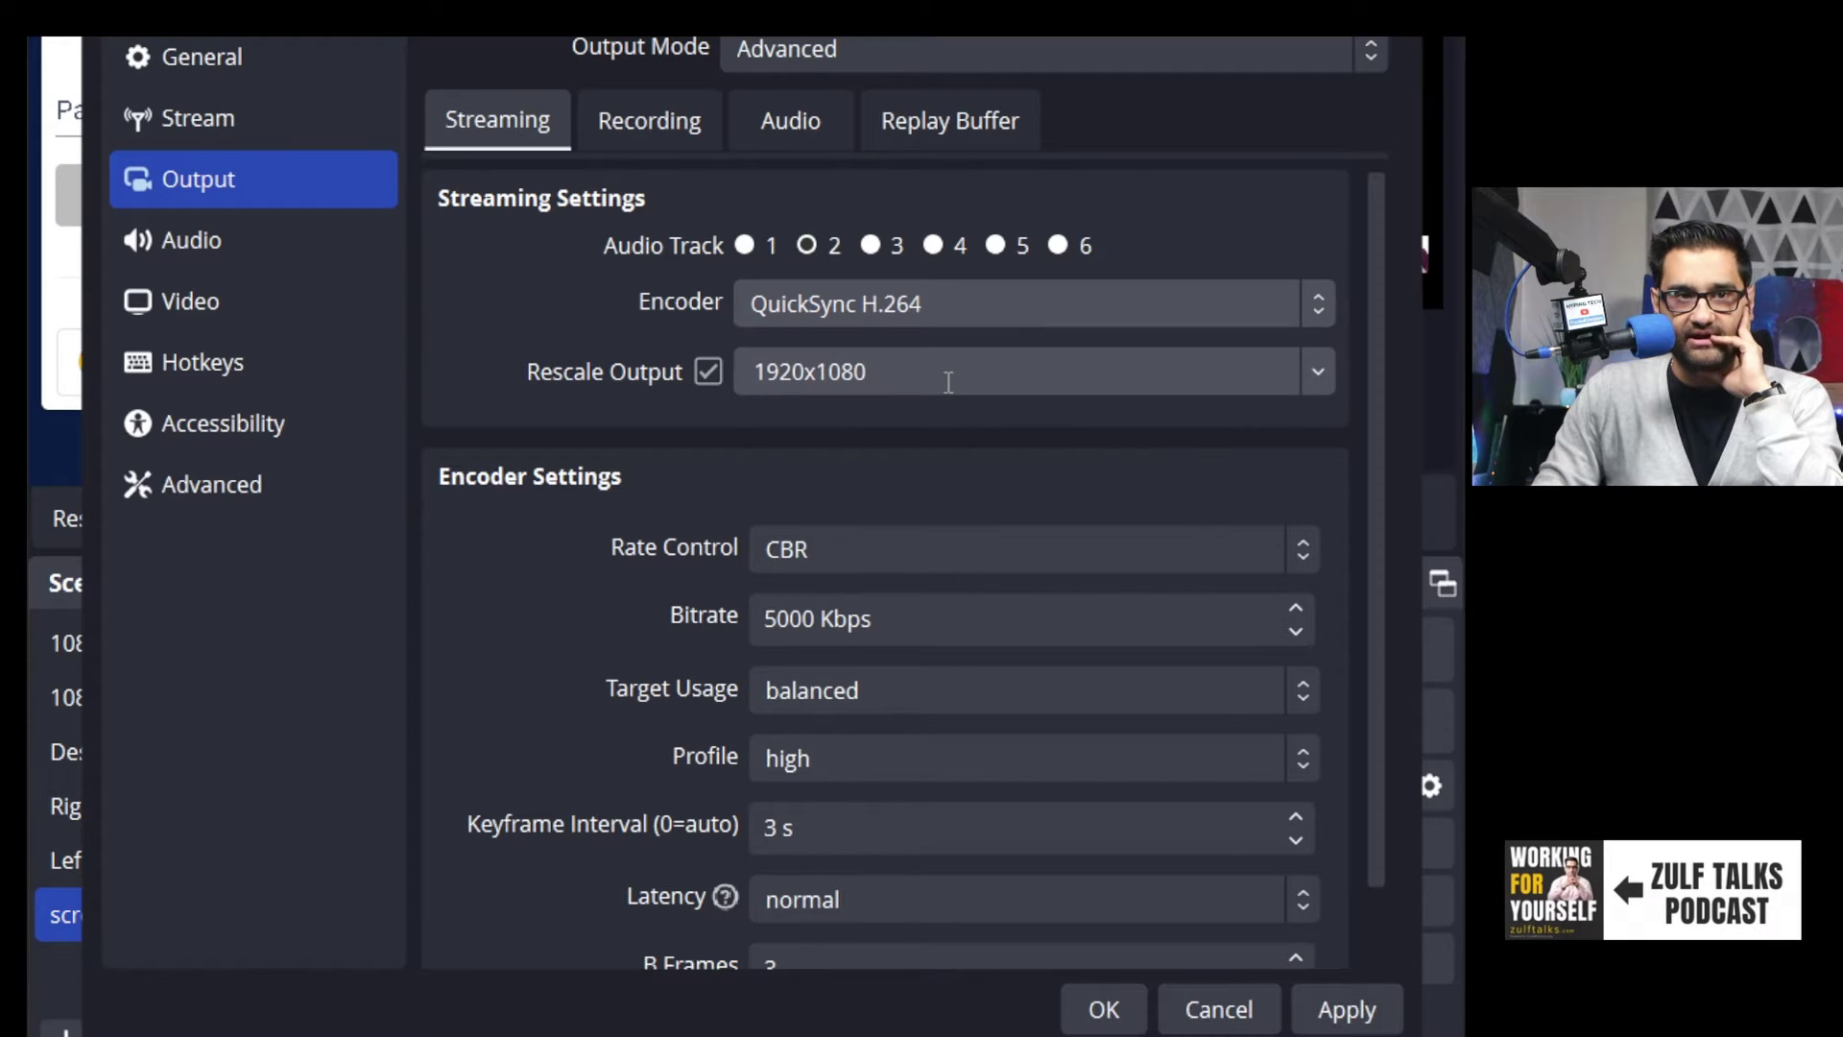
Step: Leave the streaming encoder on QuickSync H.264 and bring up Task Manager to check GPU load
{"action": "left_click", "coordinate": [874, 303]}
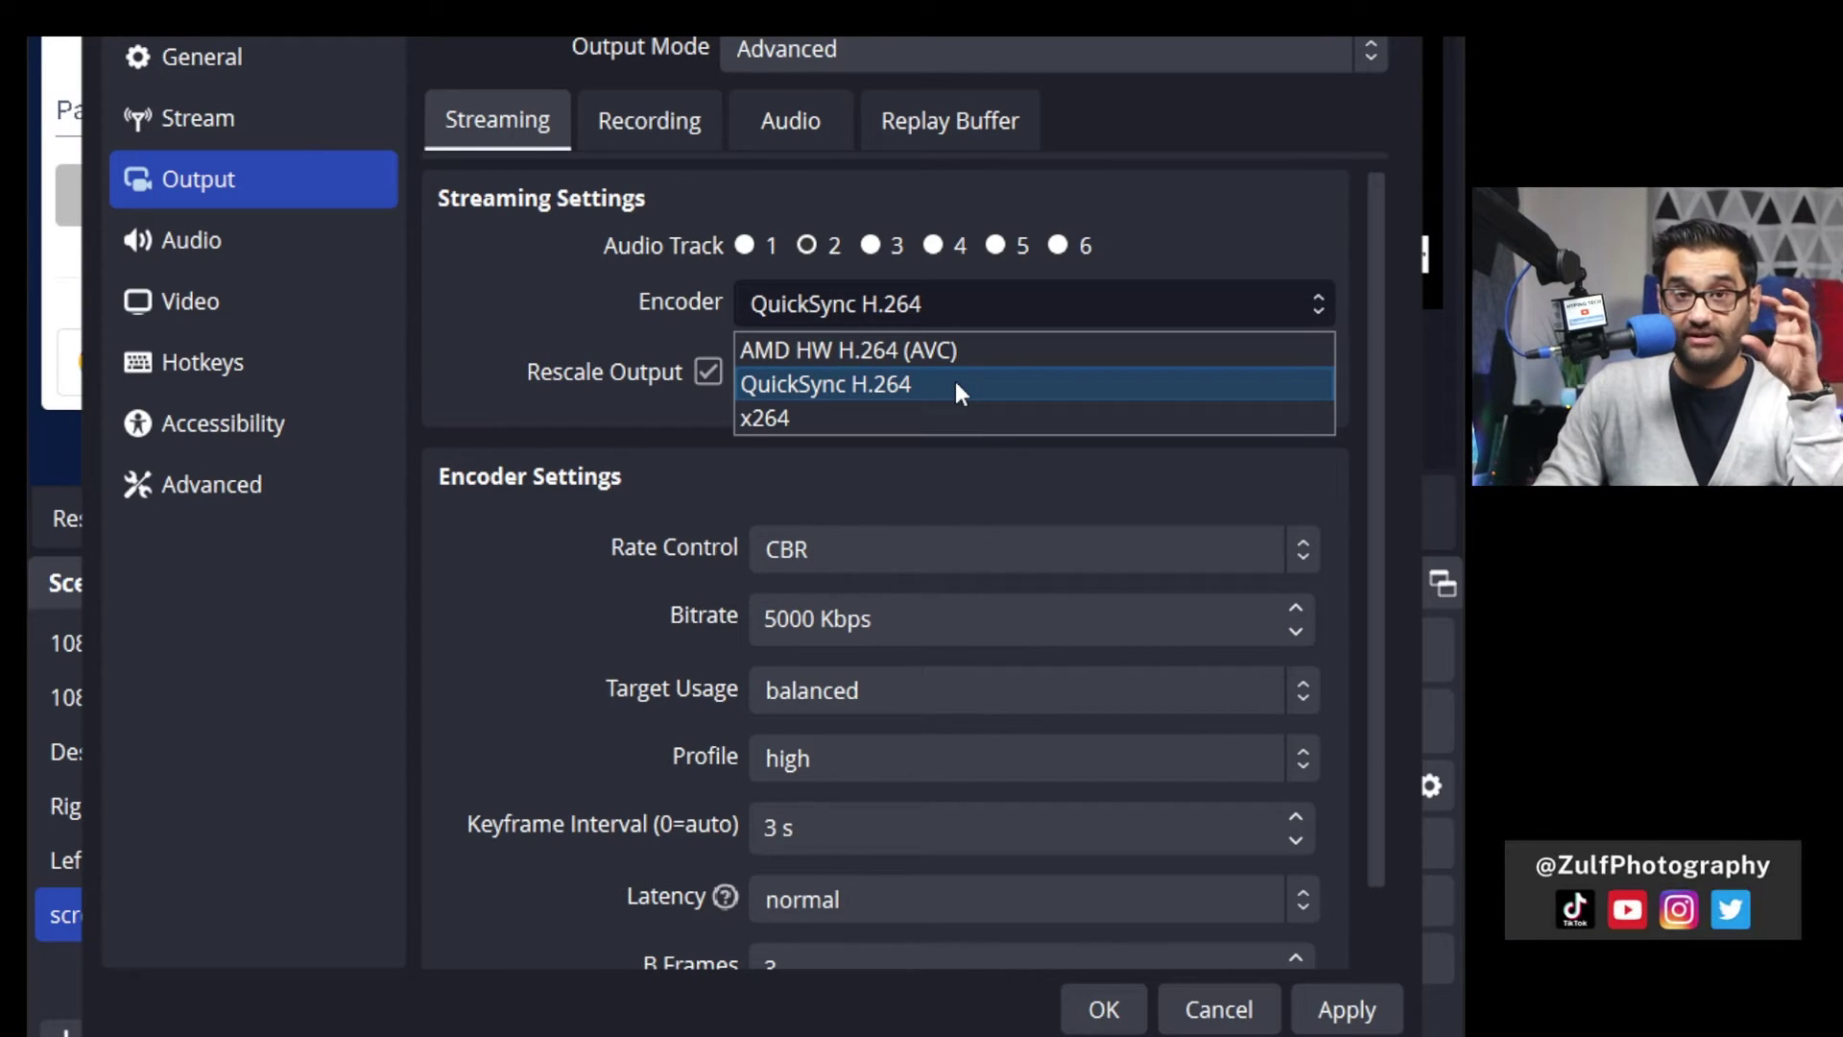
{"action": "key", "text": "Down"}
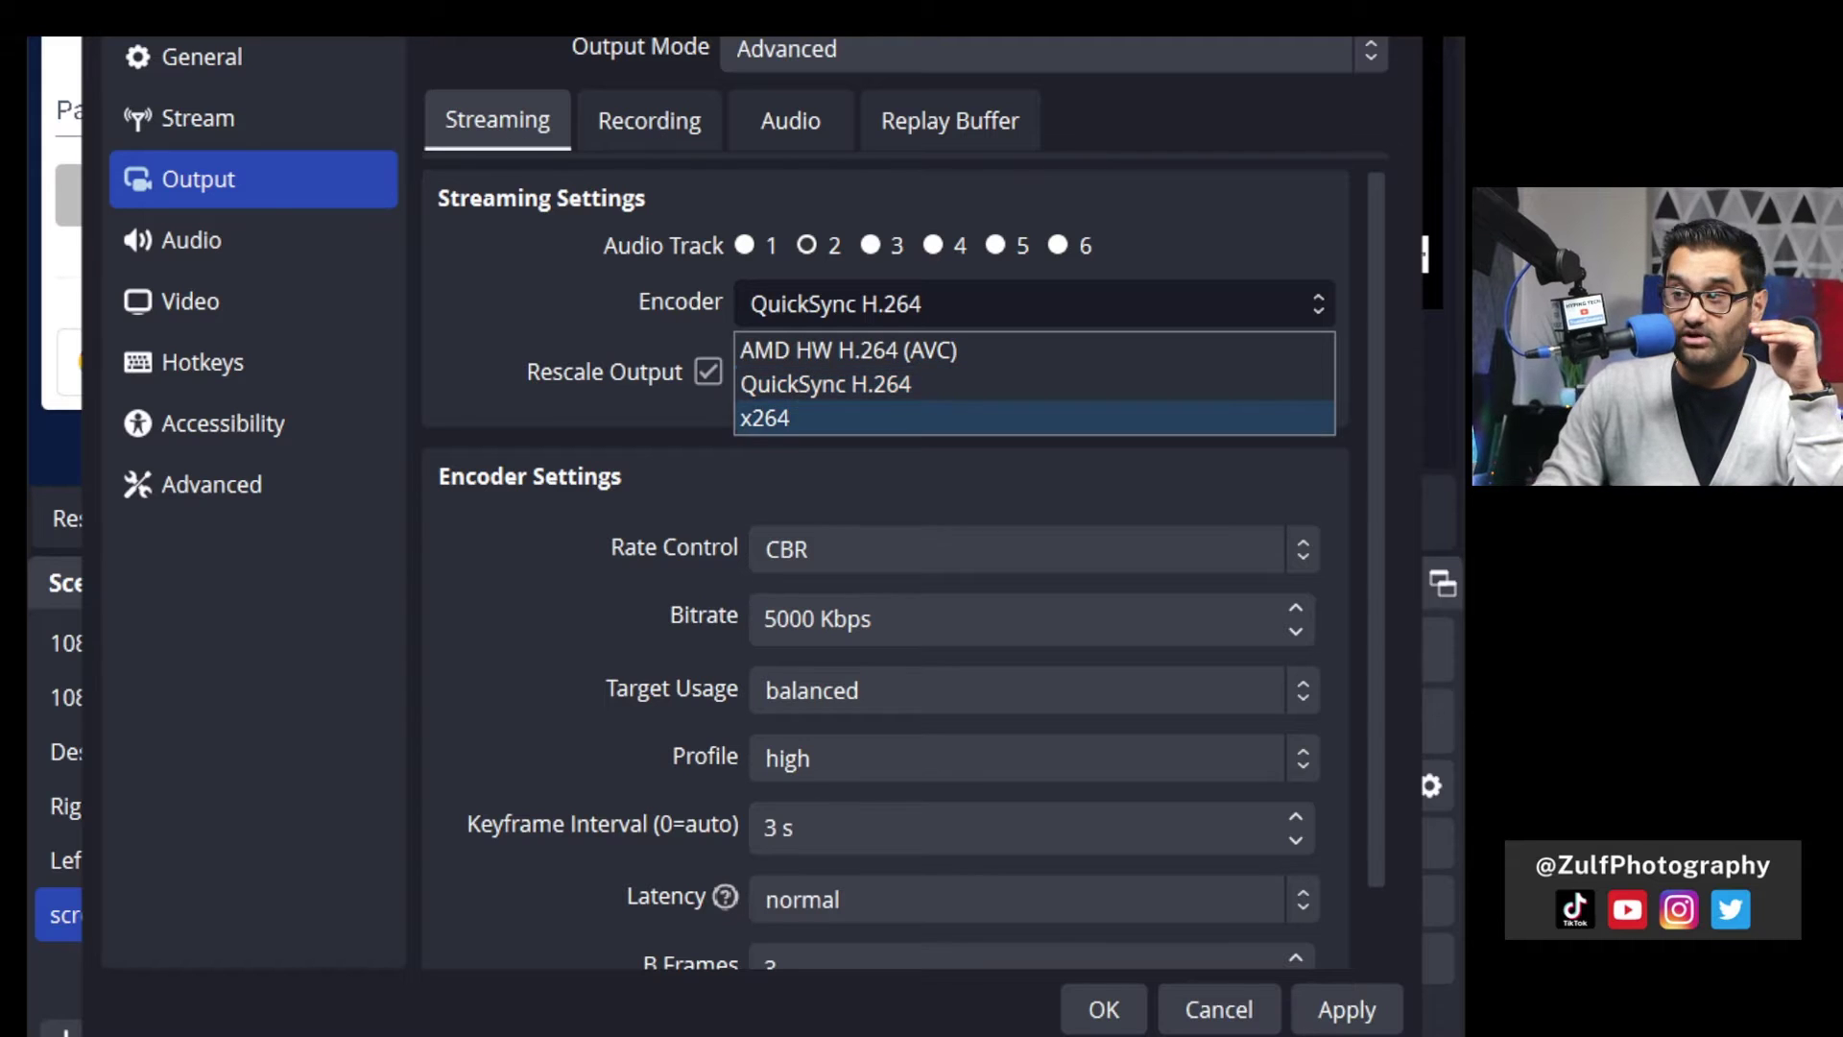
{"action": "key", "text": "Escape"}
{"action": "key", "text": "ctrl+shift+Escape"}
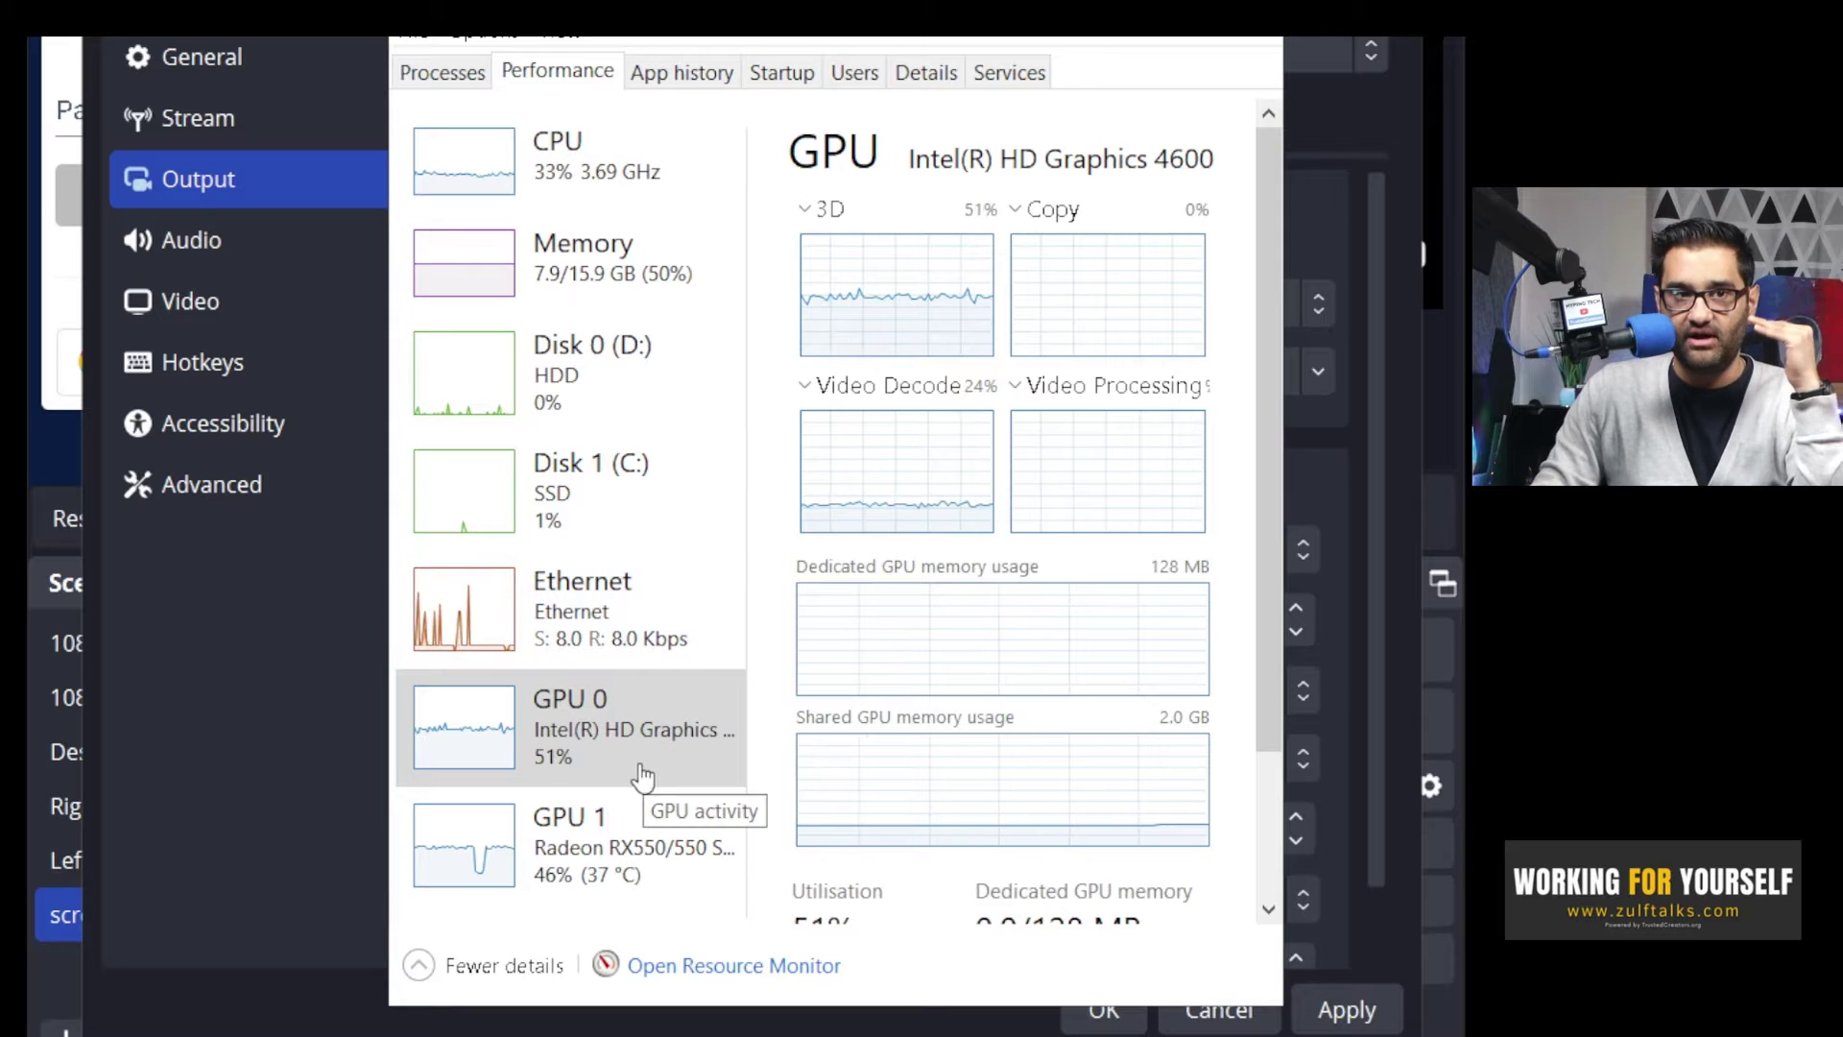
{"action": "left_click", "coordinate": [620, 748]}
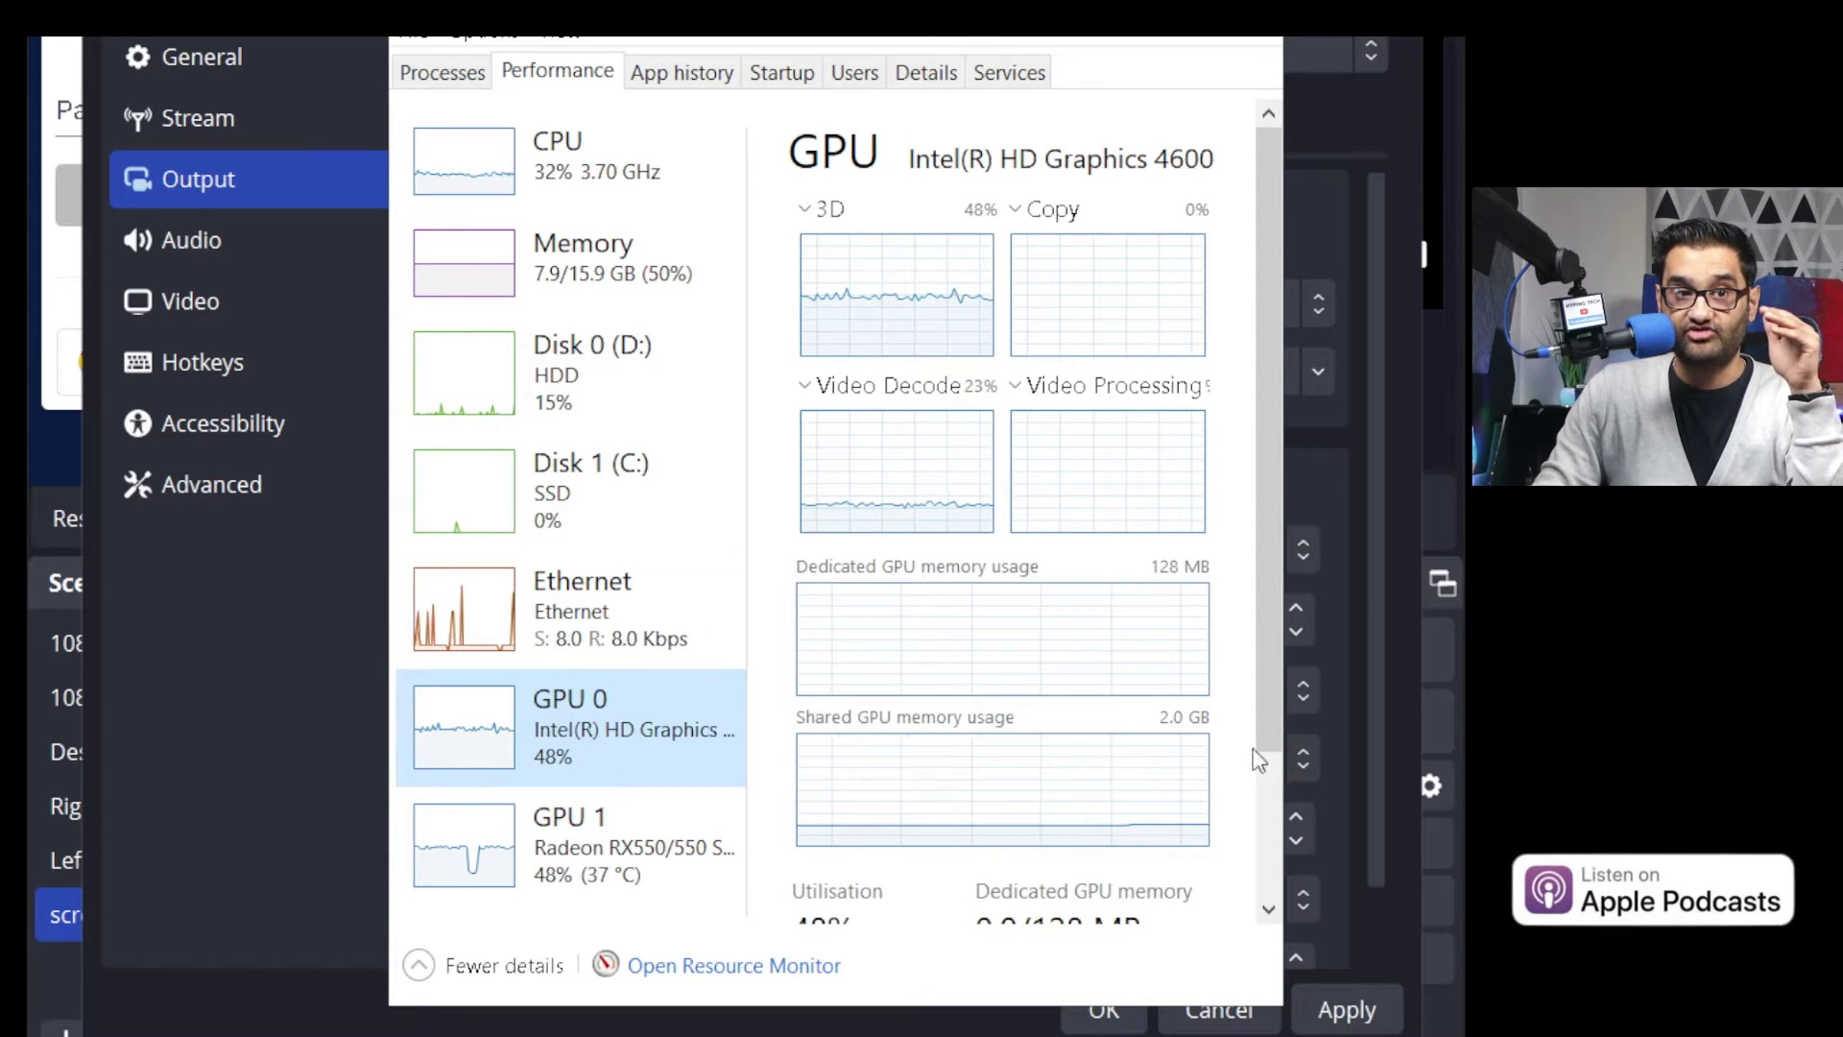
{"action": "left_click_drag", "start_coordinate": [1264, 594], "coordinate": [1261, 716]}
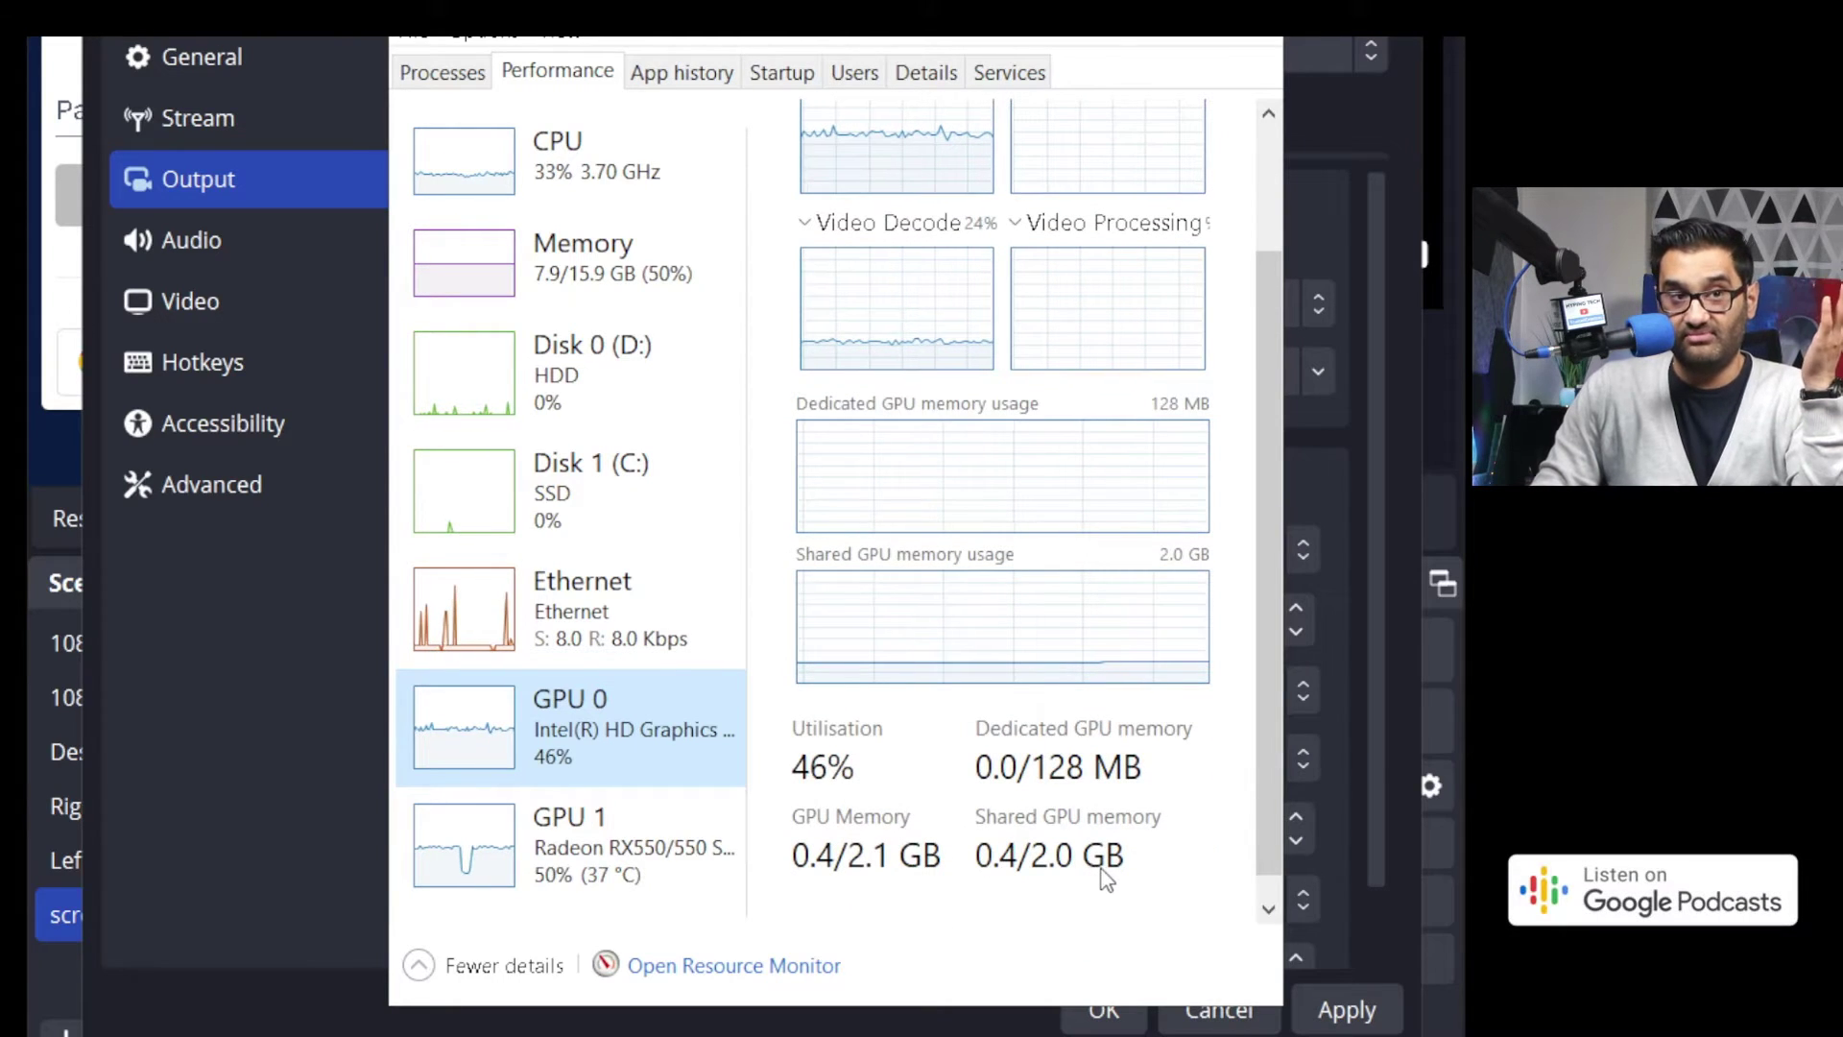
{"action": "left_click", "coordinate": [554, 847]}
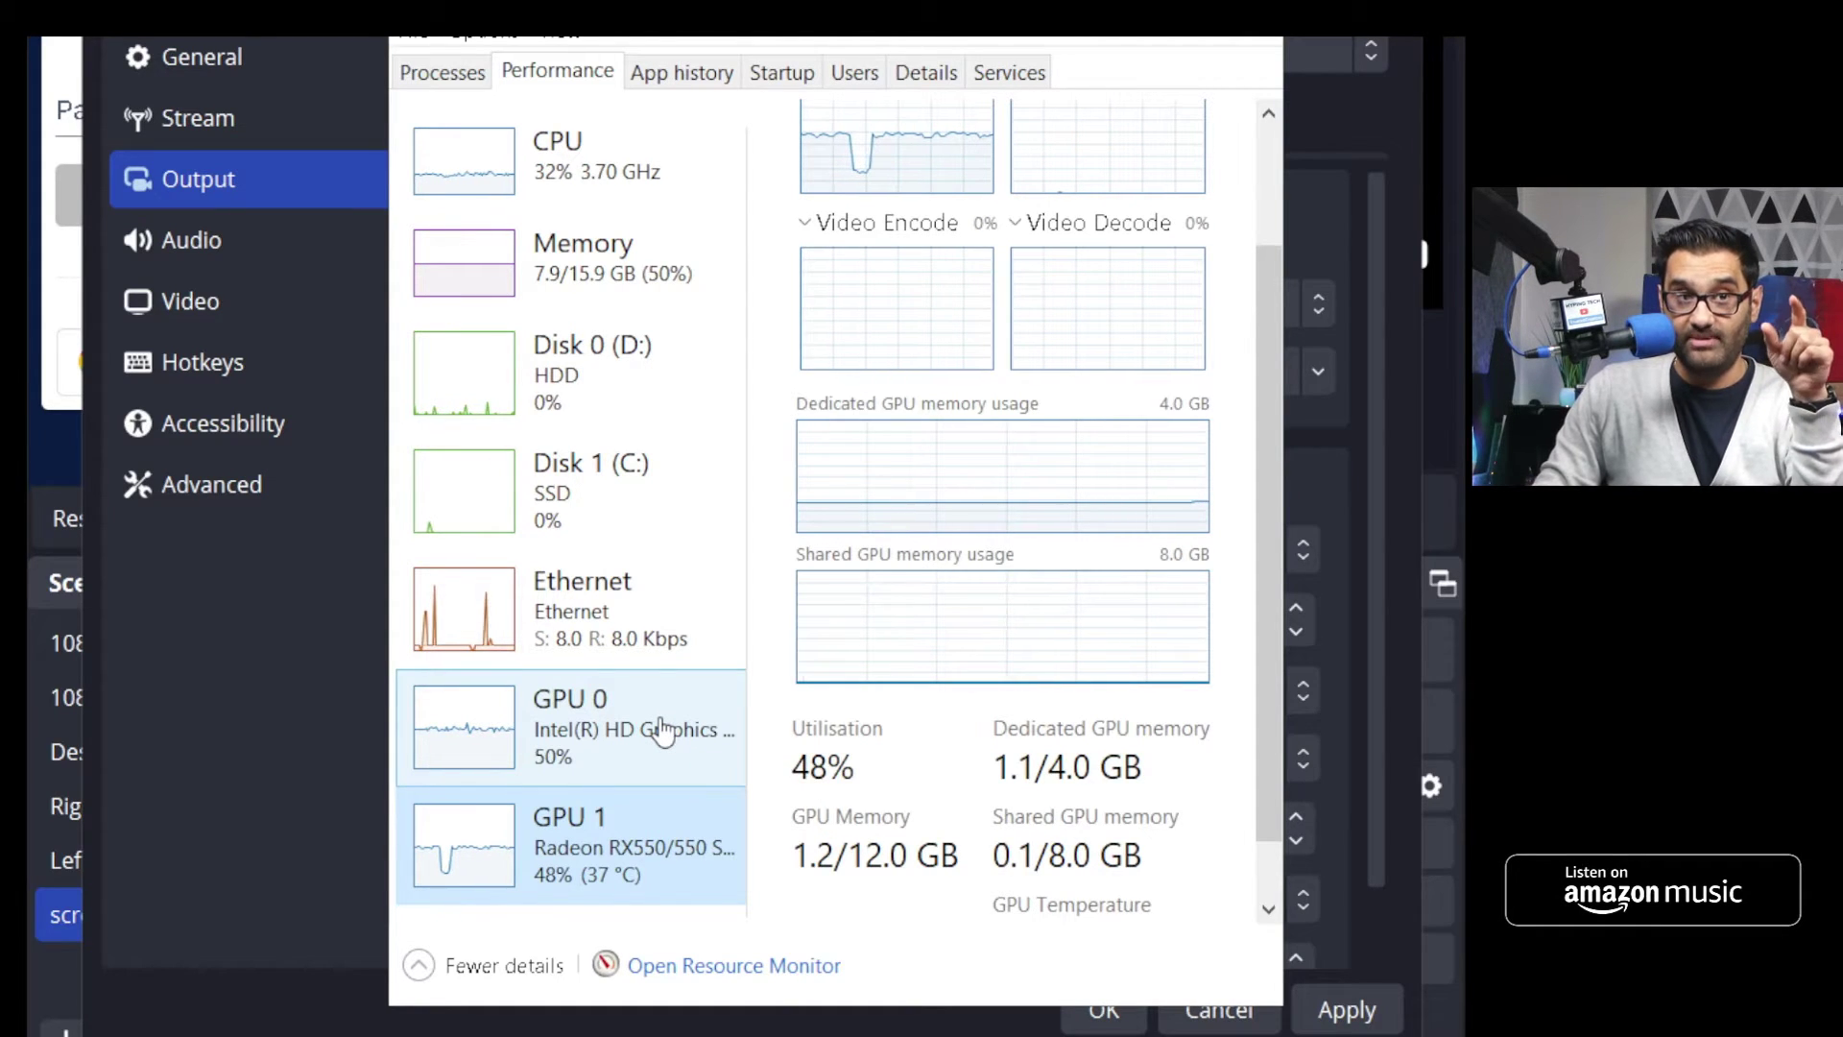
{"action": "left_click", "coordinate": [603, 730]}
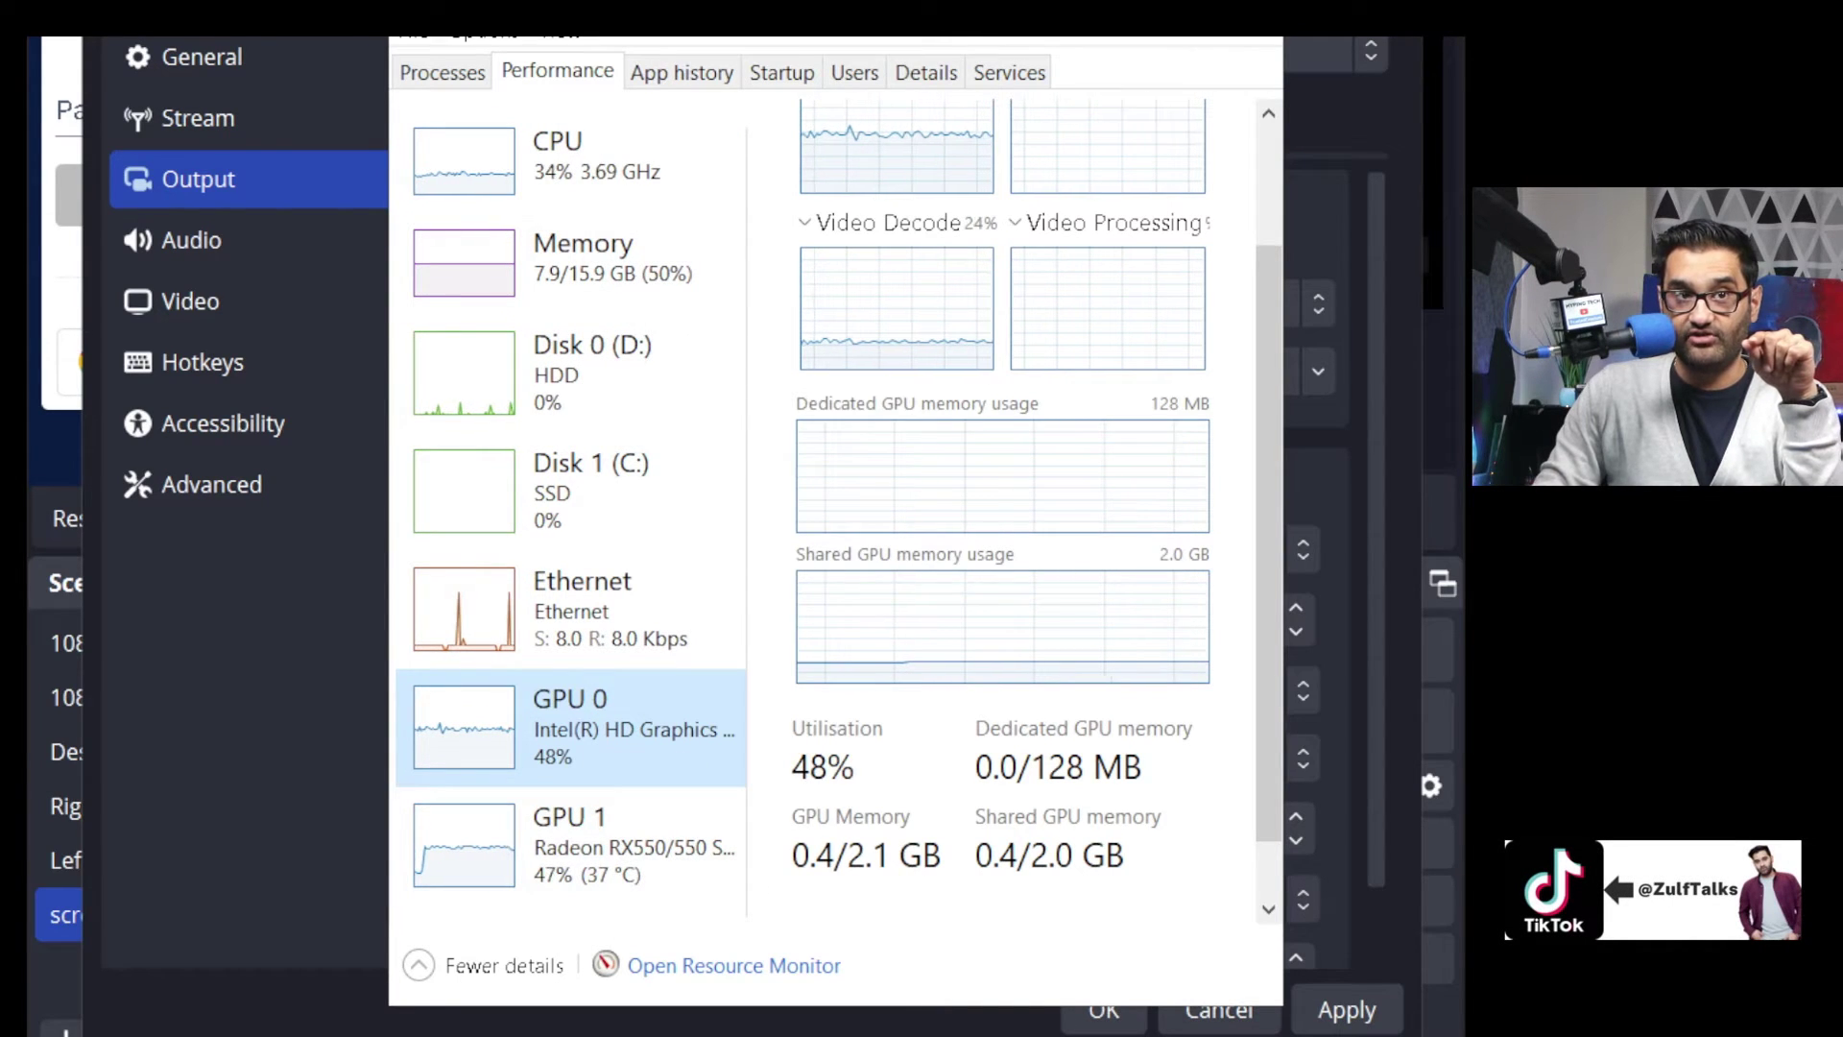
Step: Return to OBS and keep QuickSync H.264 as the streaming encoder
{"action": "key", "text": "alt+Tab"}
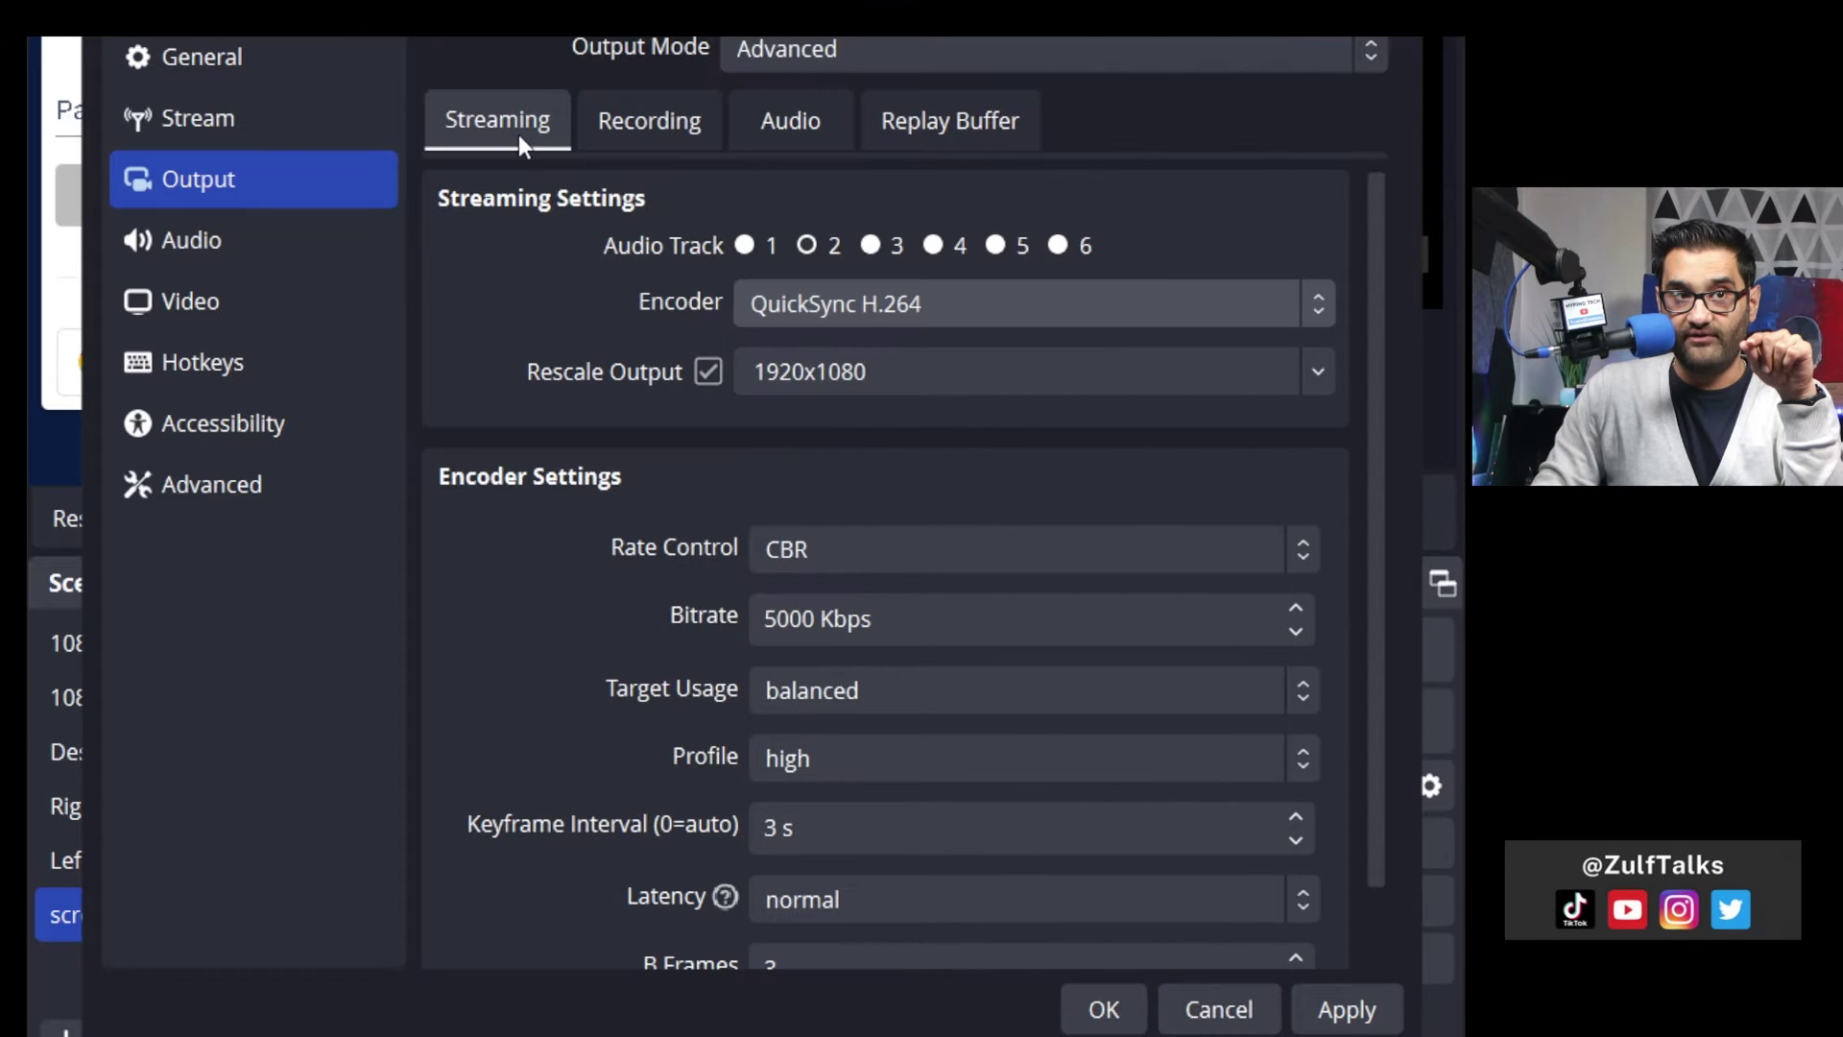
{"action": "left_click", "coordinate": [977, 293]}
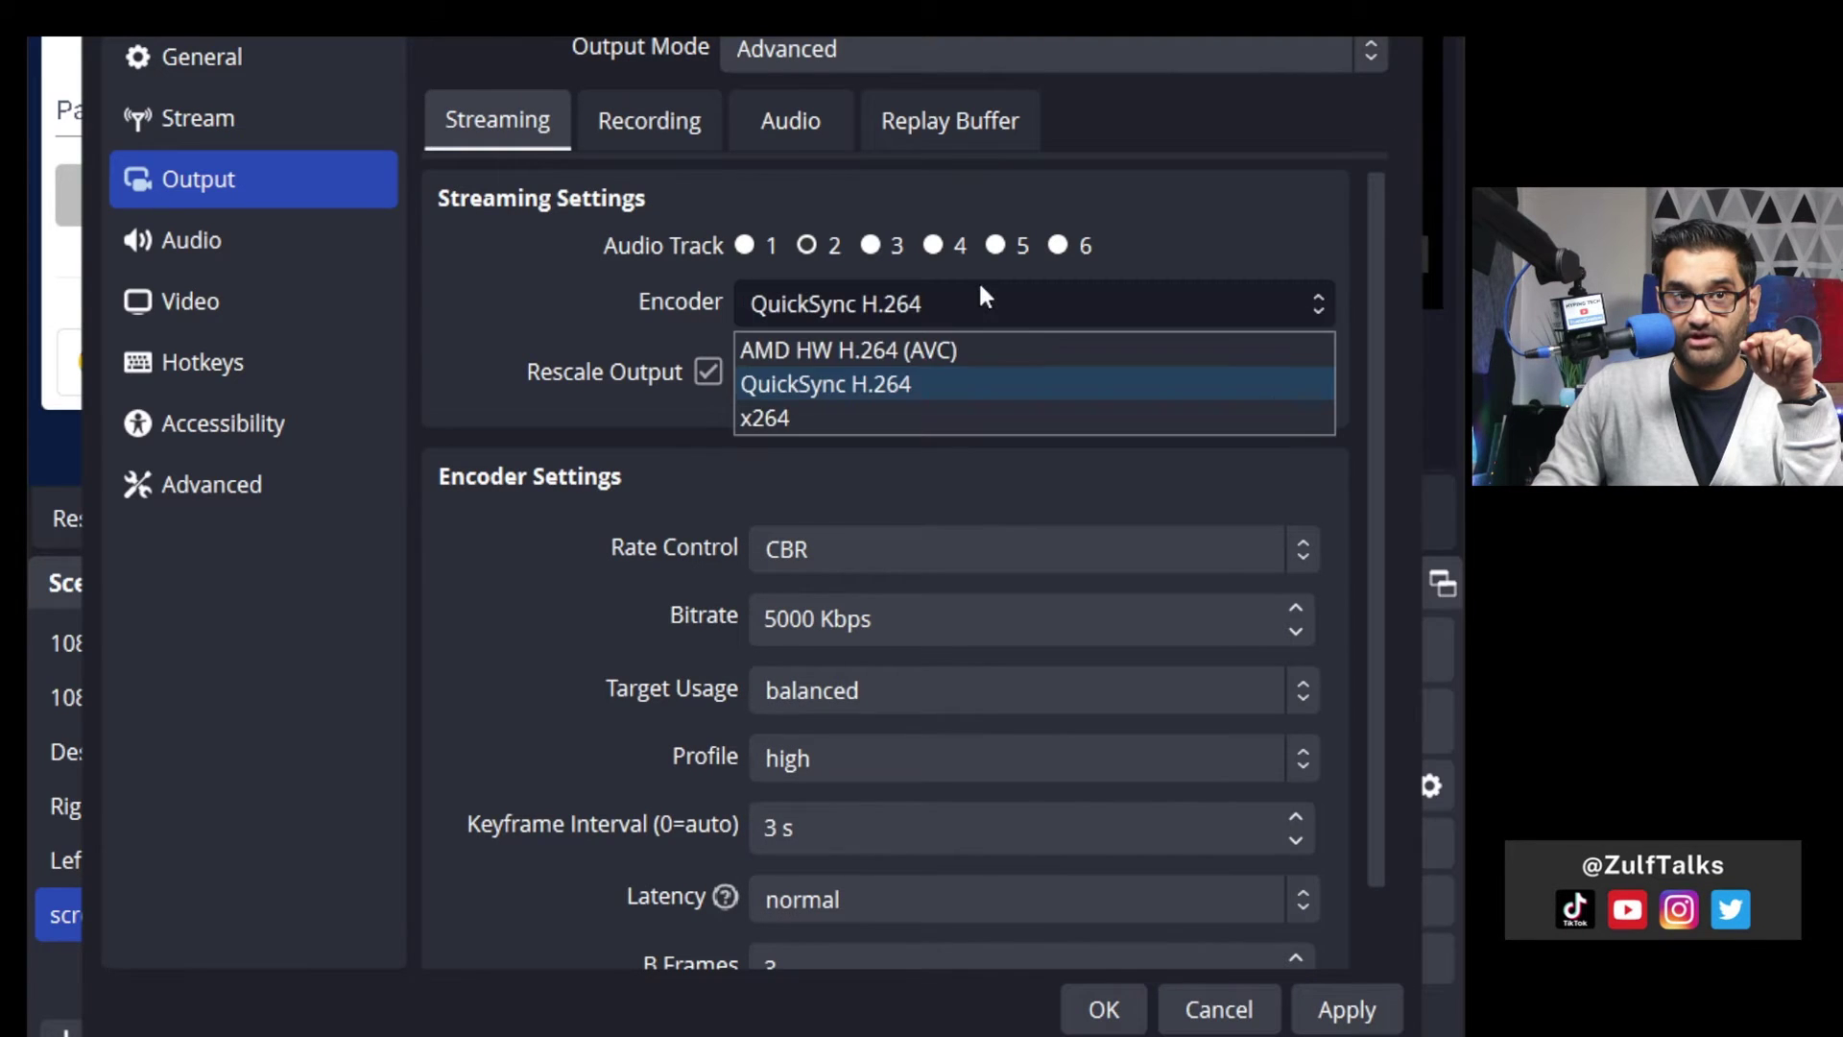
{"action": "left_click", "coordinate": [934, 384]}
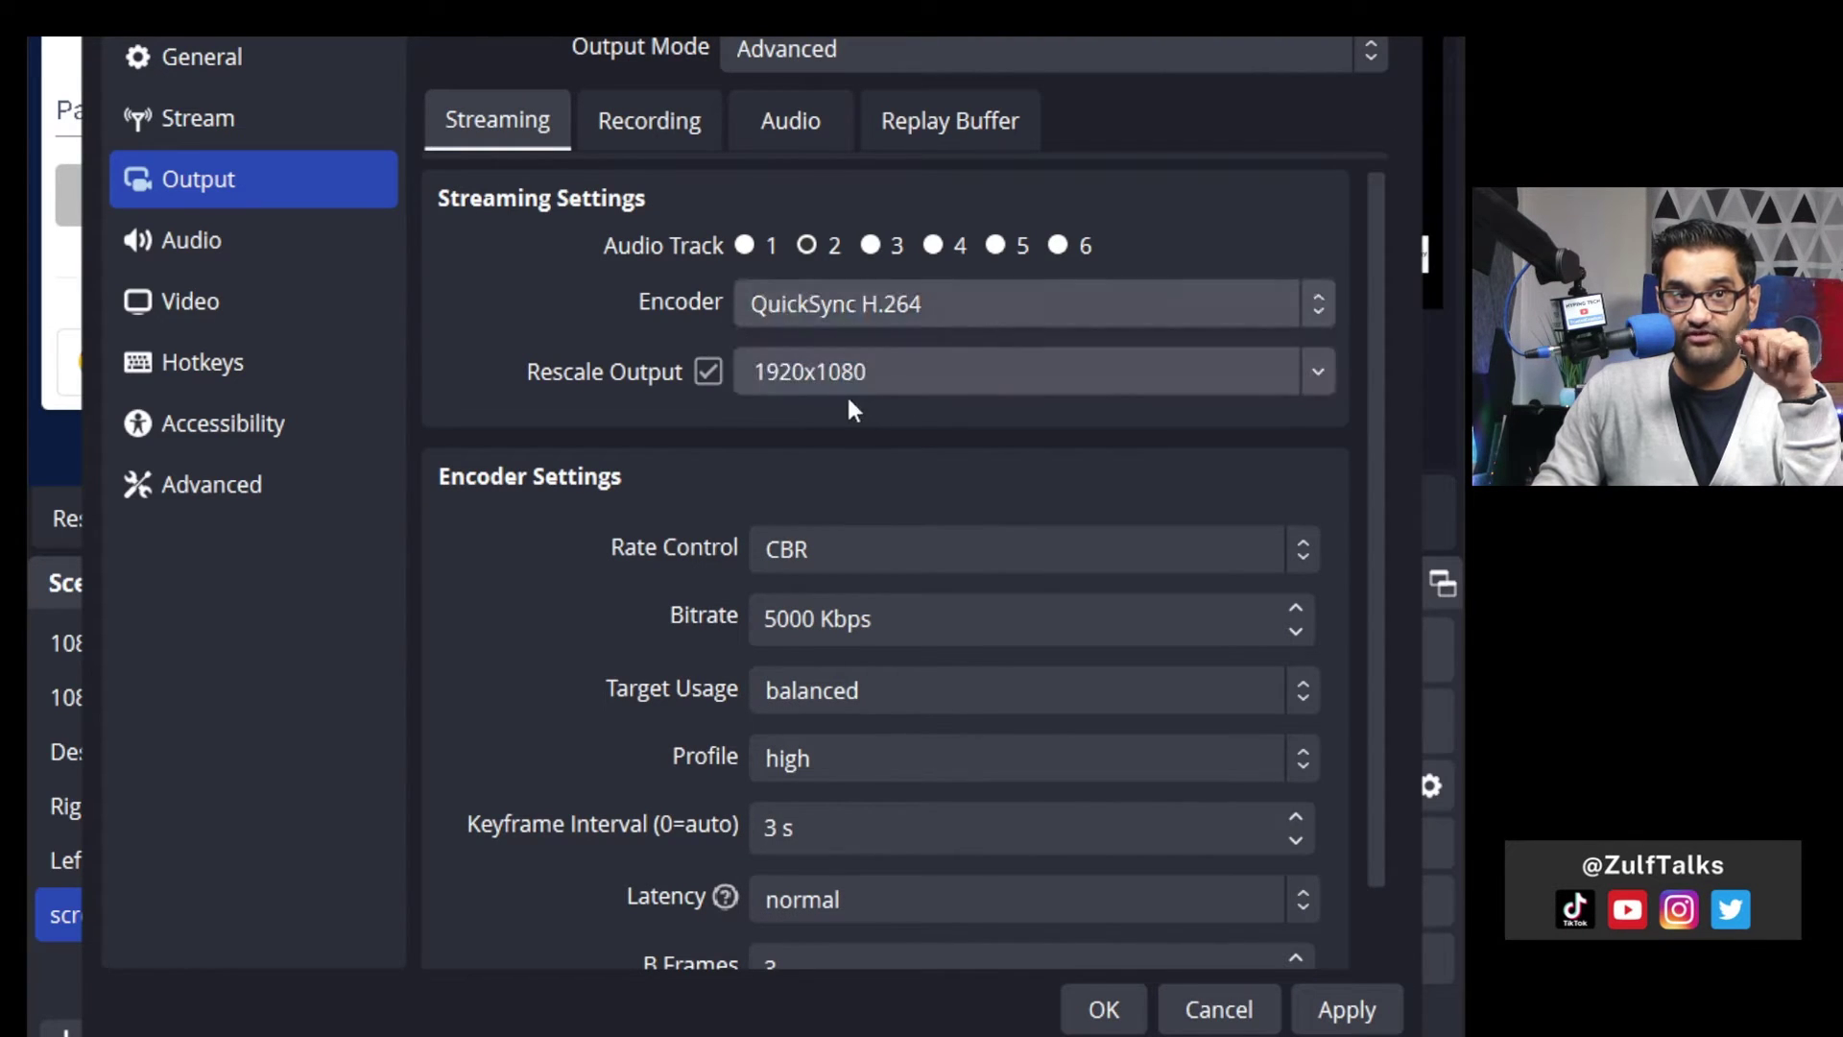
Step: Set the recording encoder to AMD HW H.264 (AVC) on the Recording tab
{"action": "left_click", "coordinate": [631, 117]}
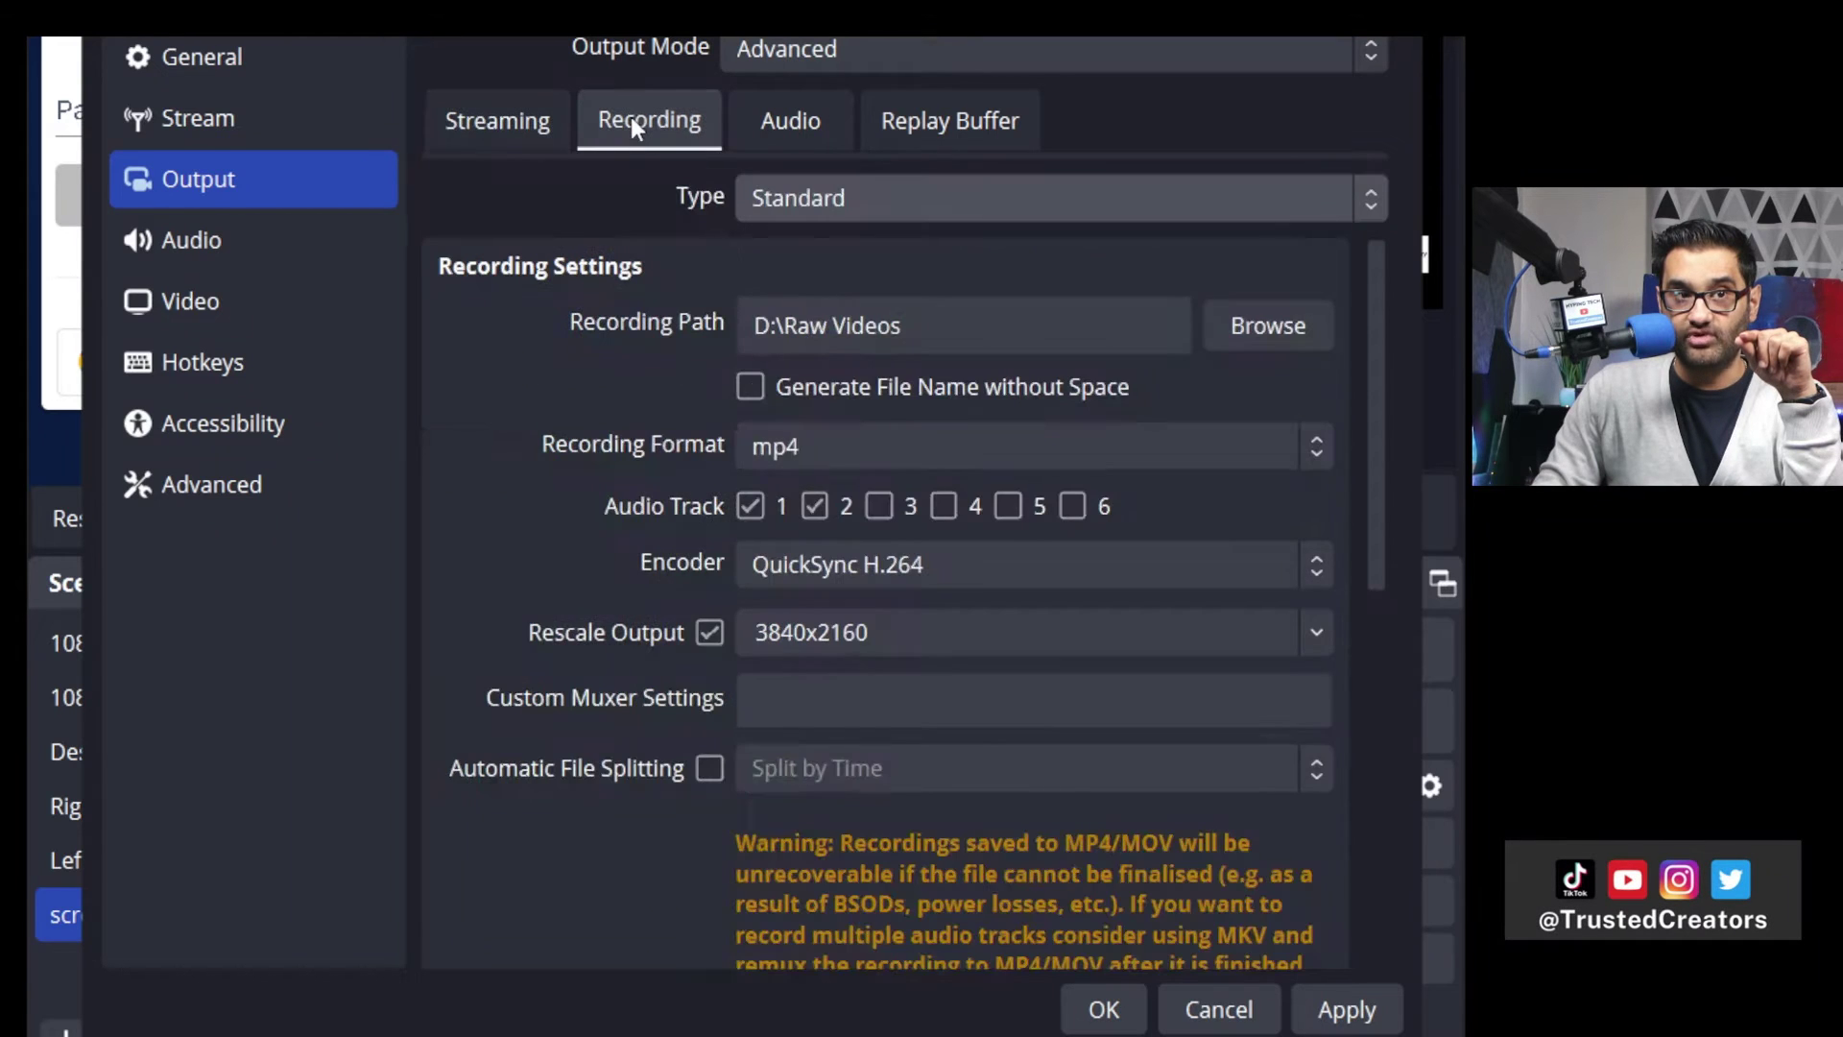
{"action": "left_click", "coordinate": [879, 567]}
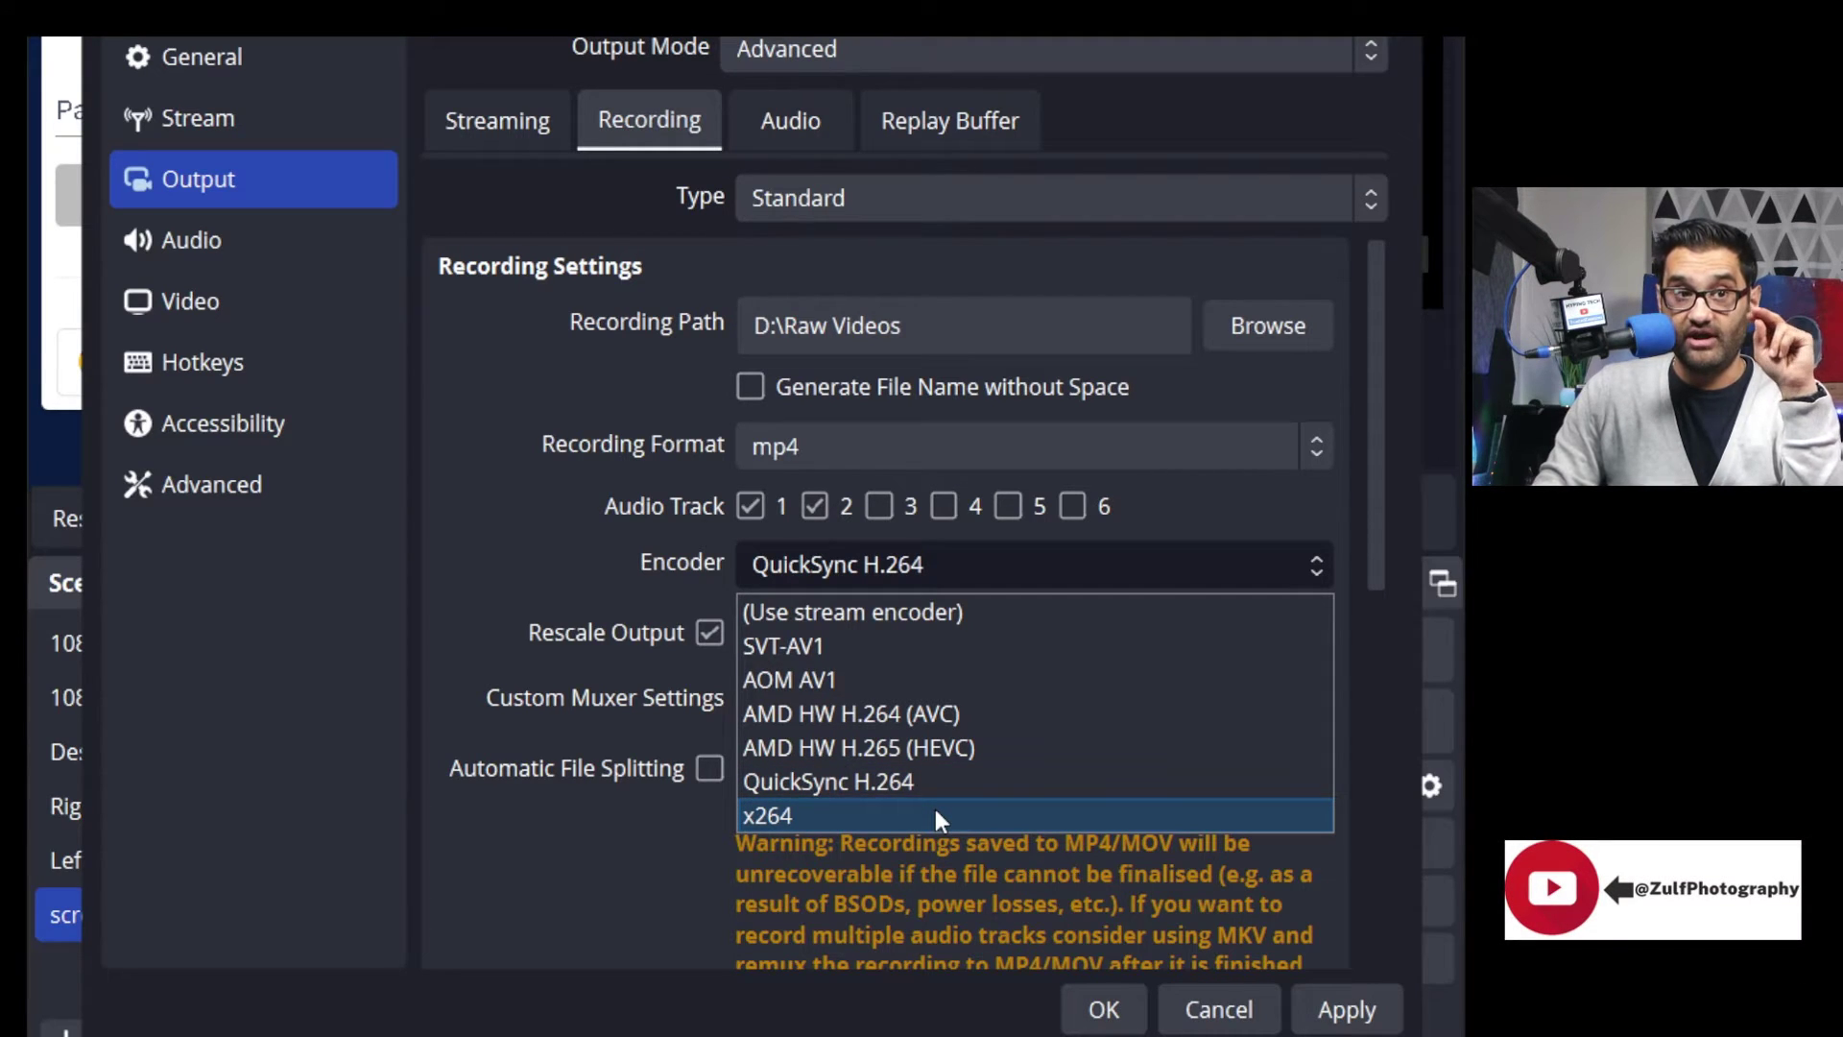
{"action": "left_click", "coordinate": [986, 716]}
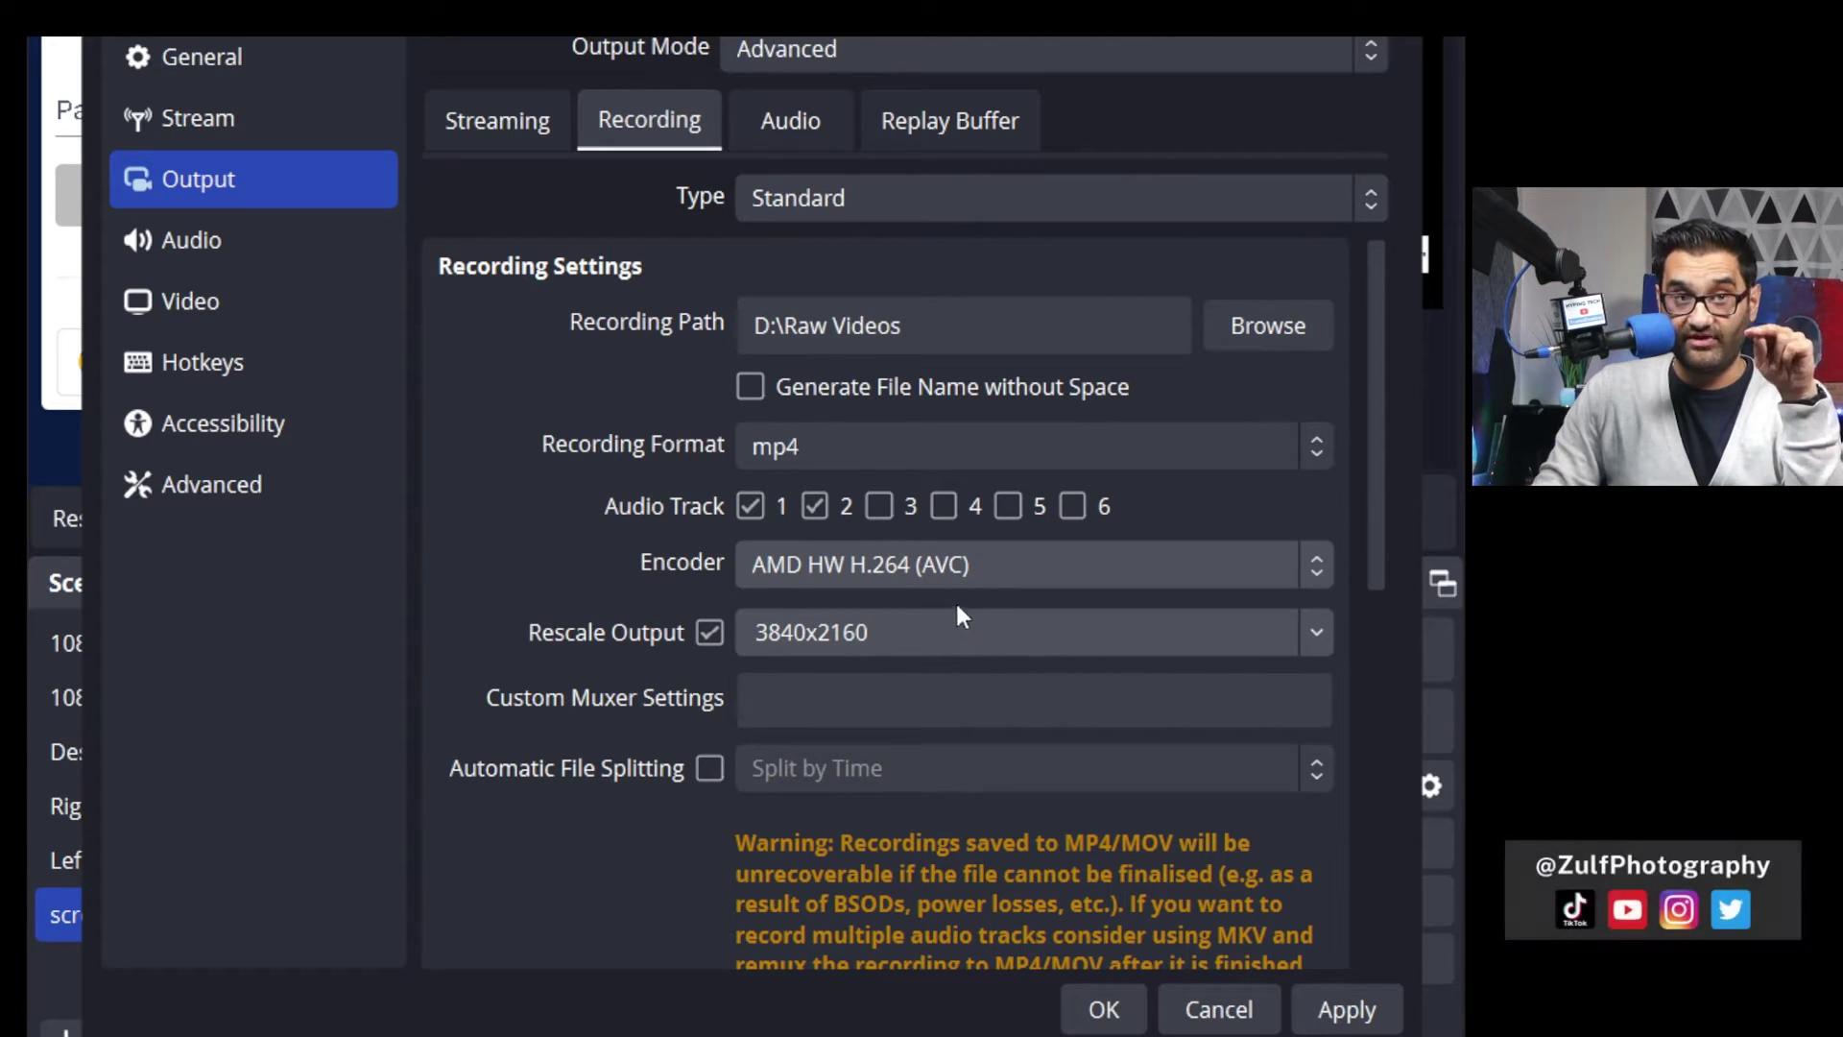
Step: Save the settings, run a test recording while watching Radeon RX550 (GPU 1) load, then stop it
{"action": "left_click", "coordinate": [1104, 1009]}
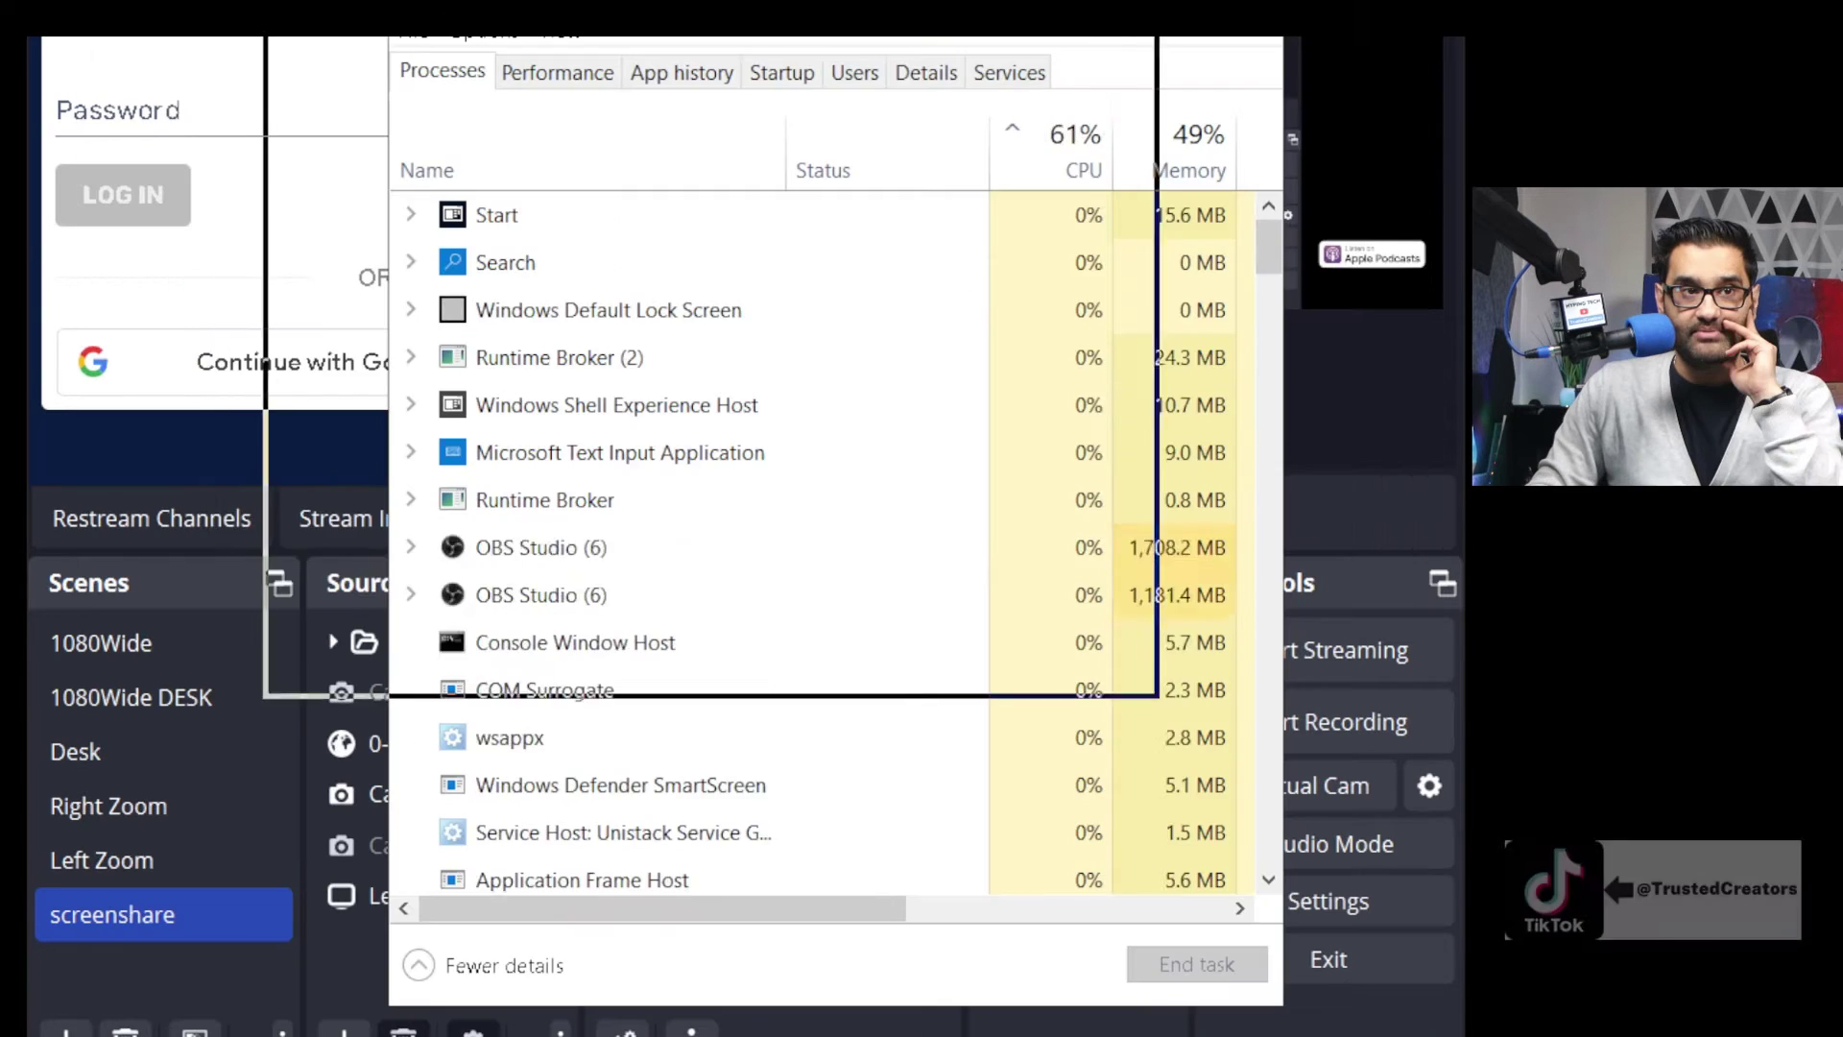
{"action": "left_click", "coordinate": [1310, 733]}
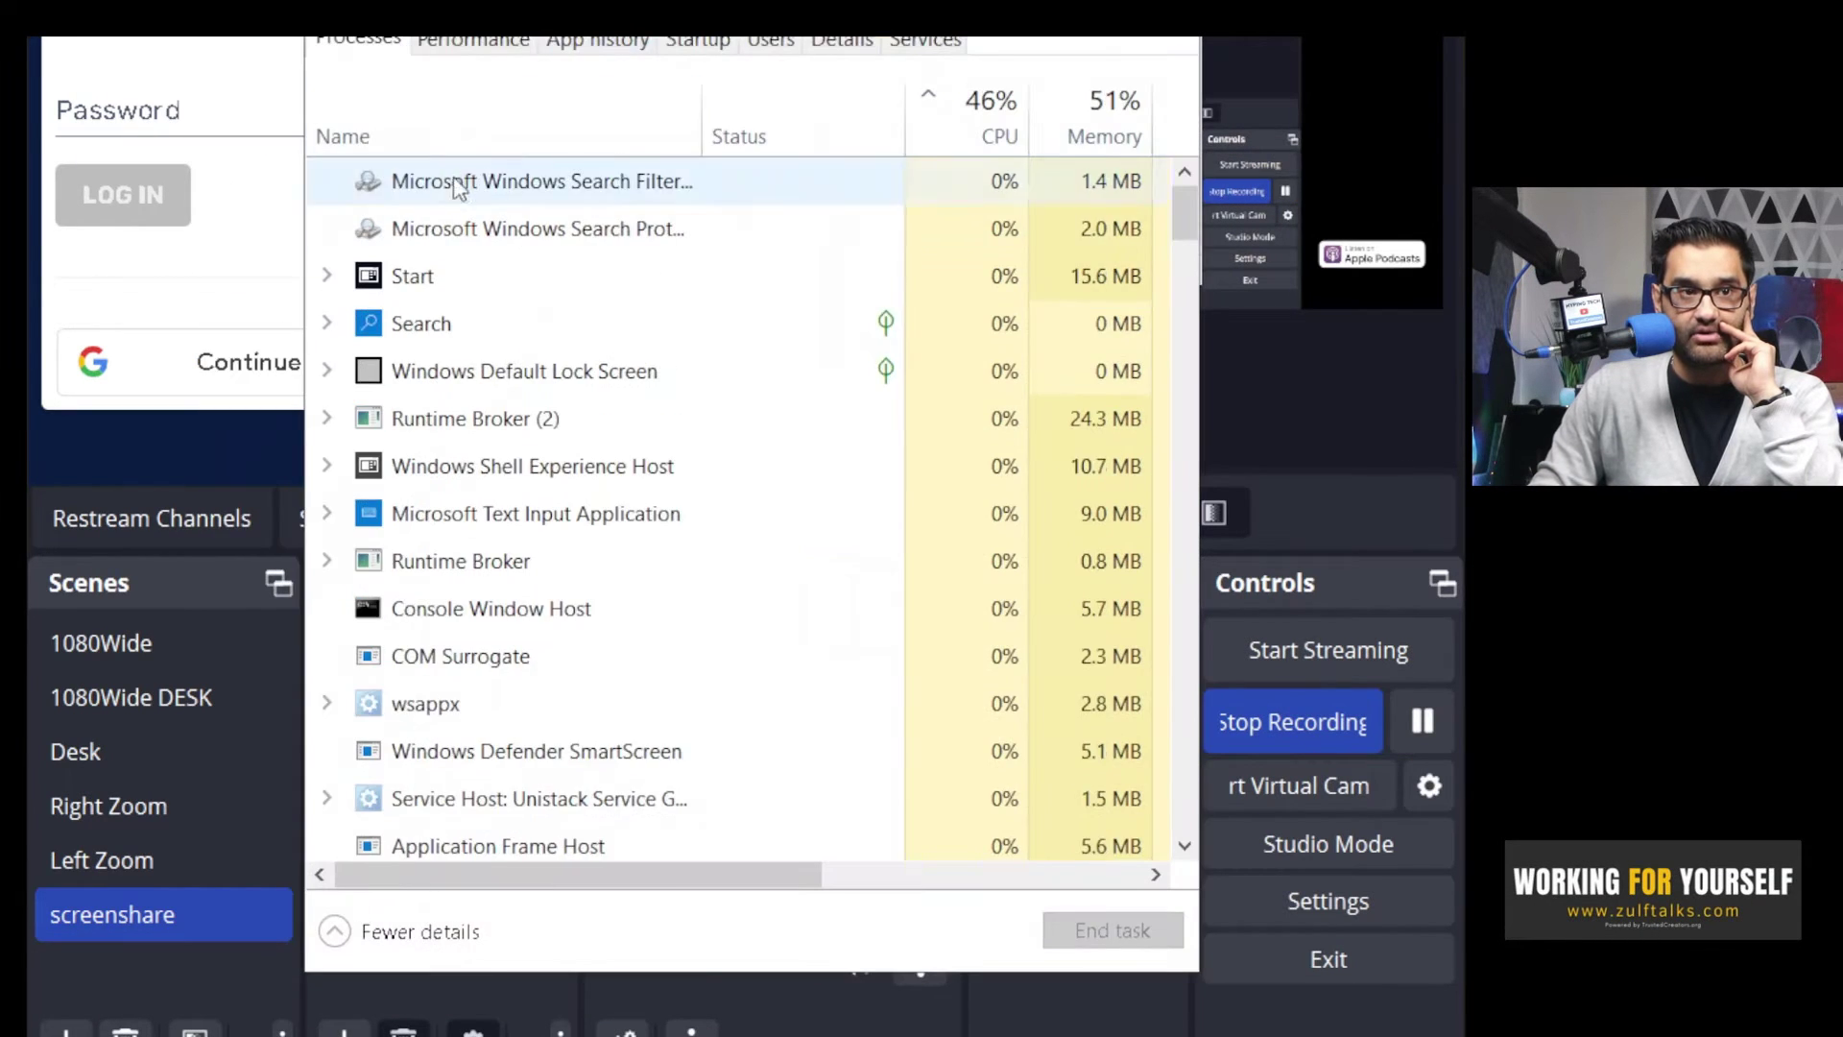
{"action": "left_click", "coordinate": [473, 40]}
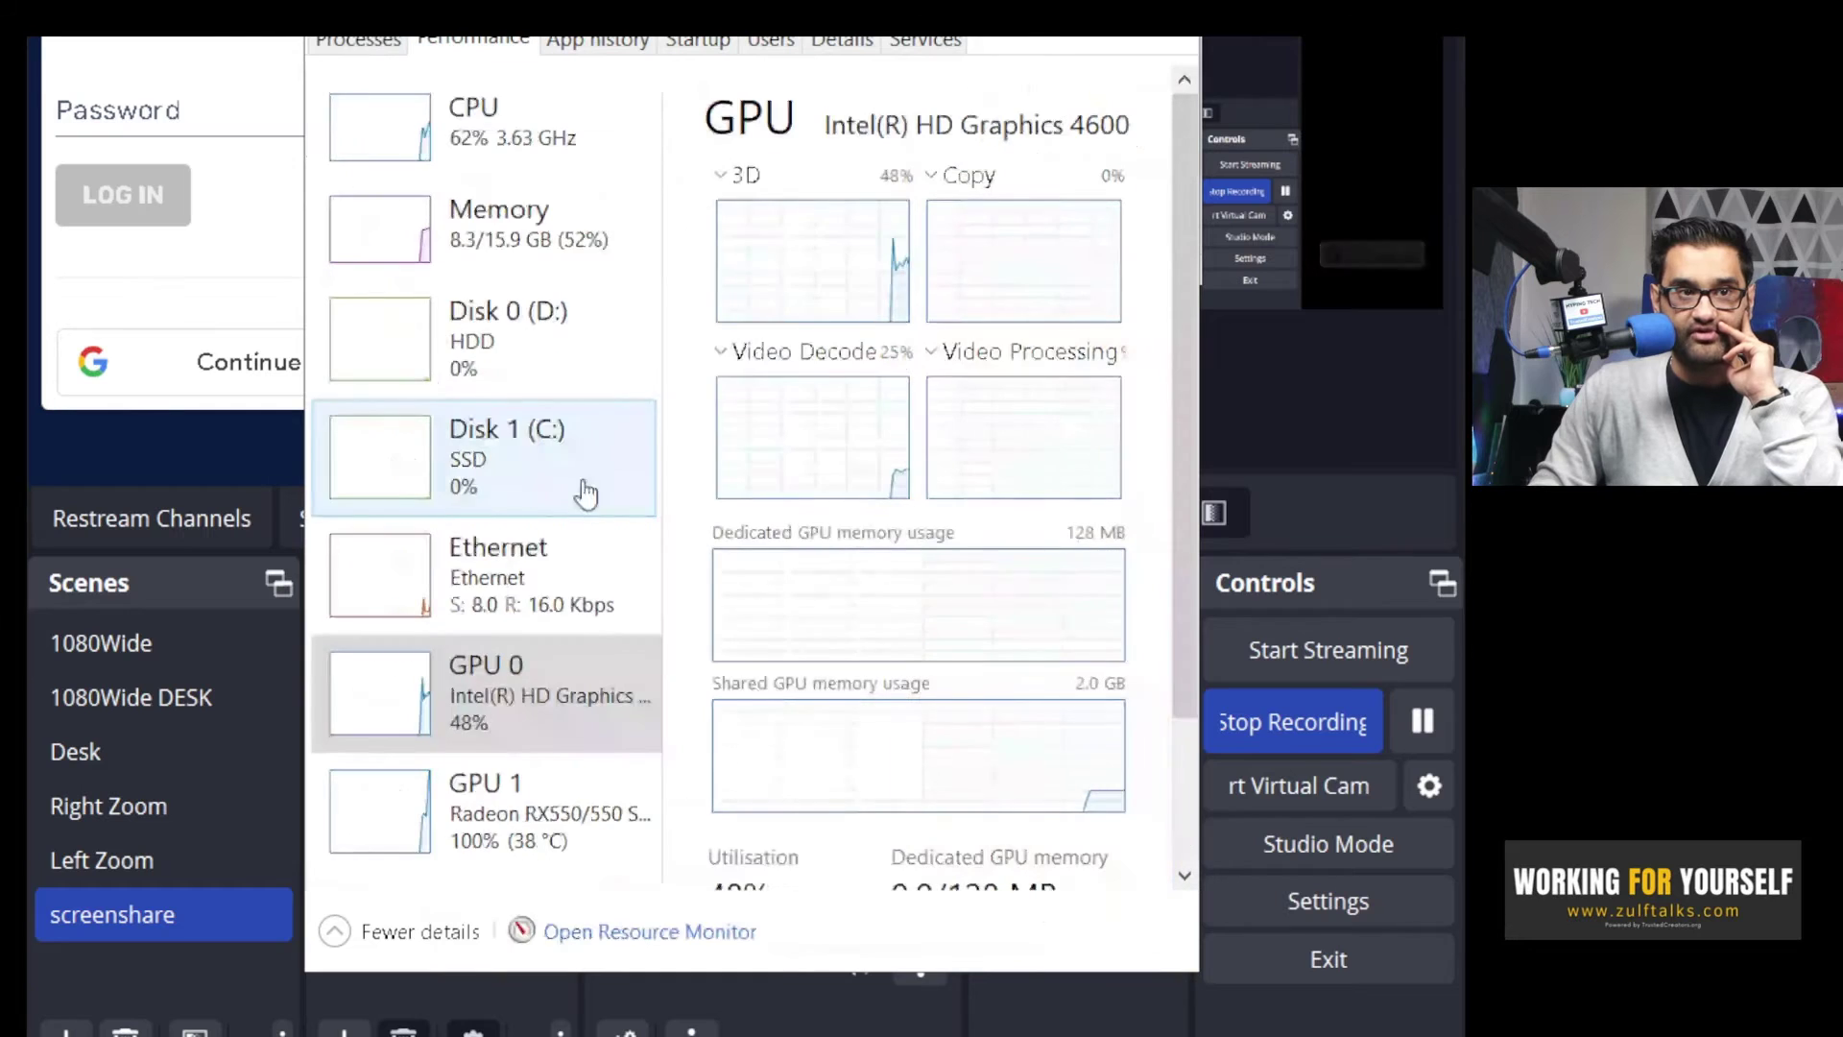
{"action": "left_click", "coordinate": [504, 851]}
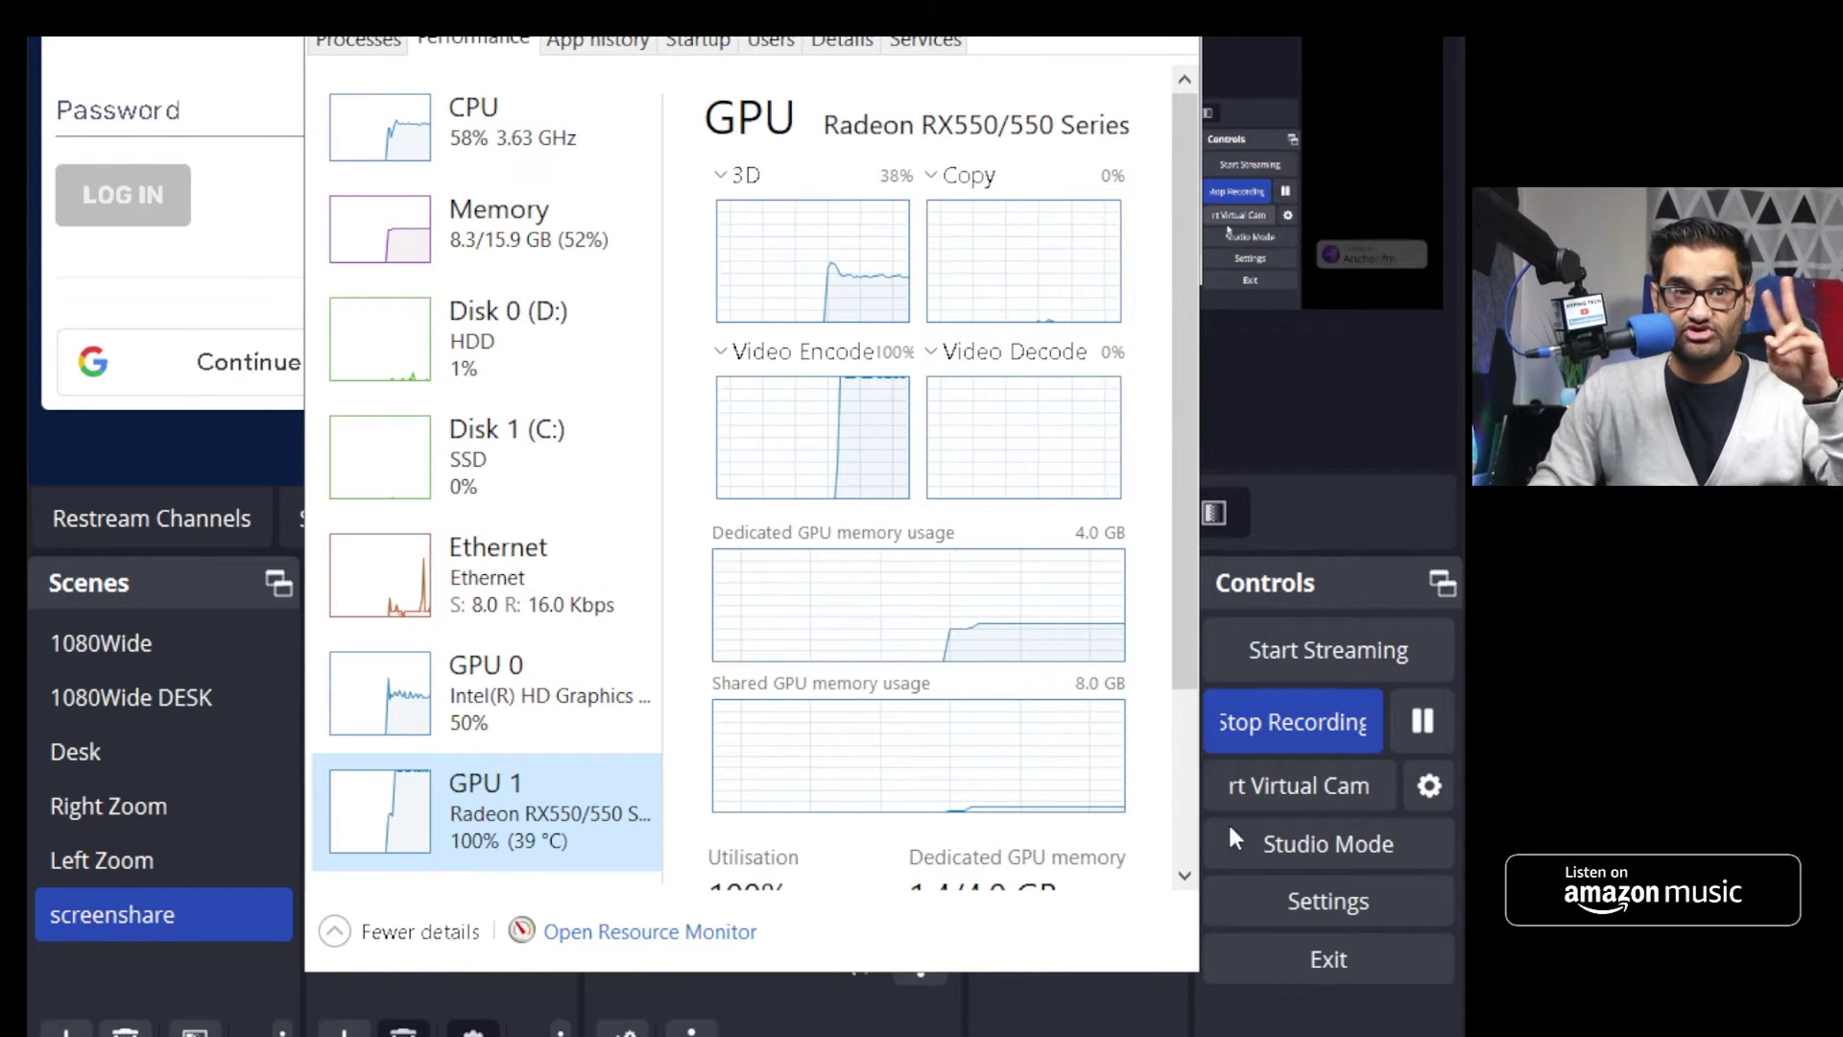
{"action": "left_click", "coordinate": [1313, 728]}
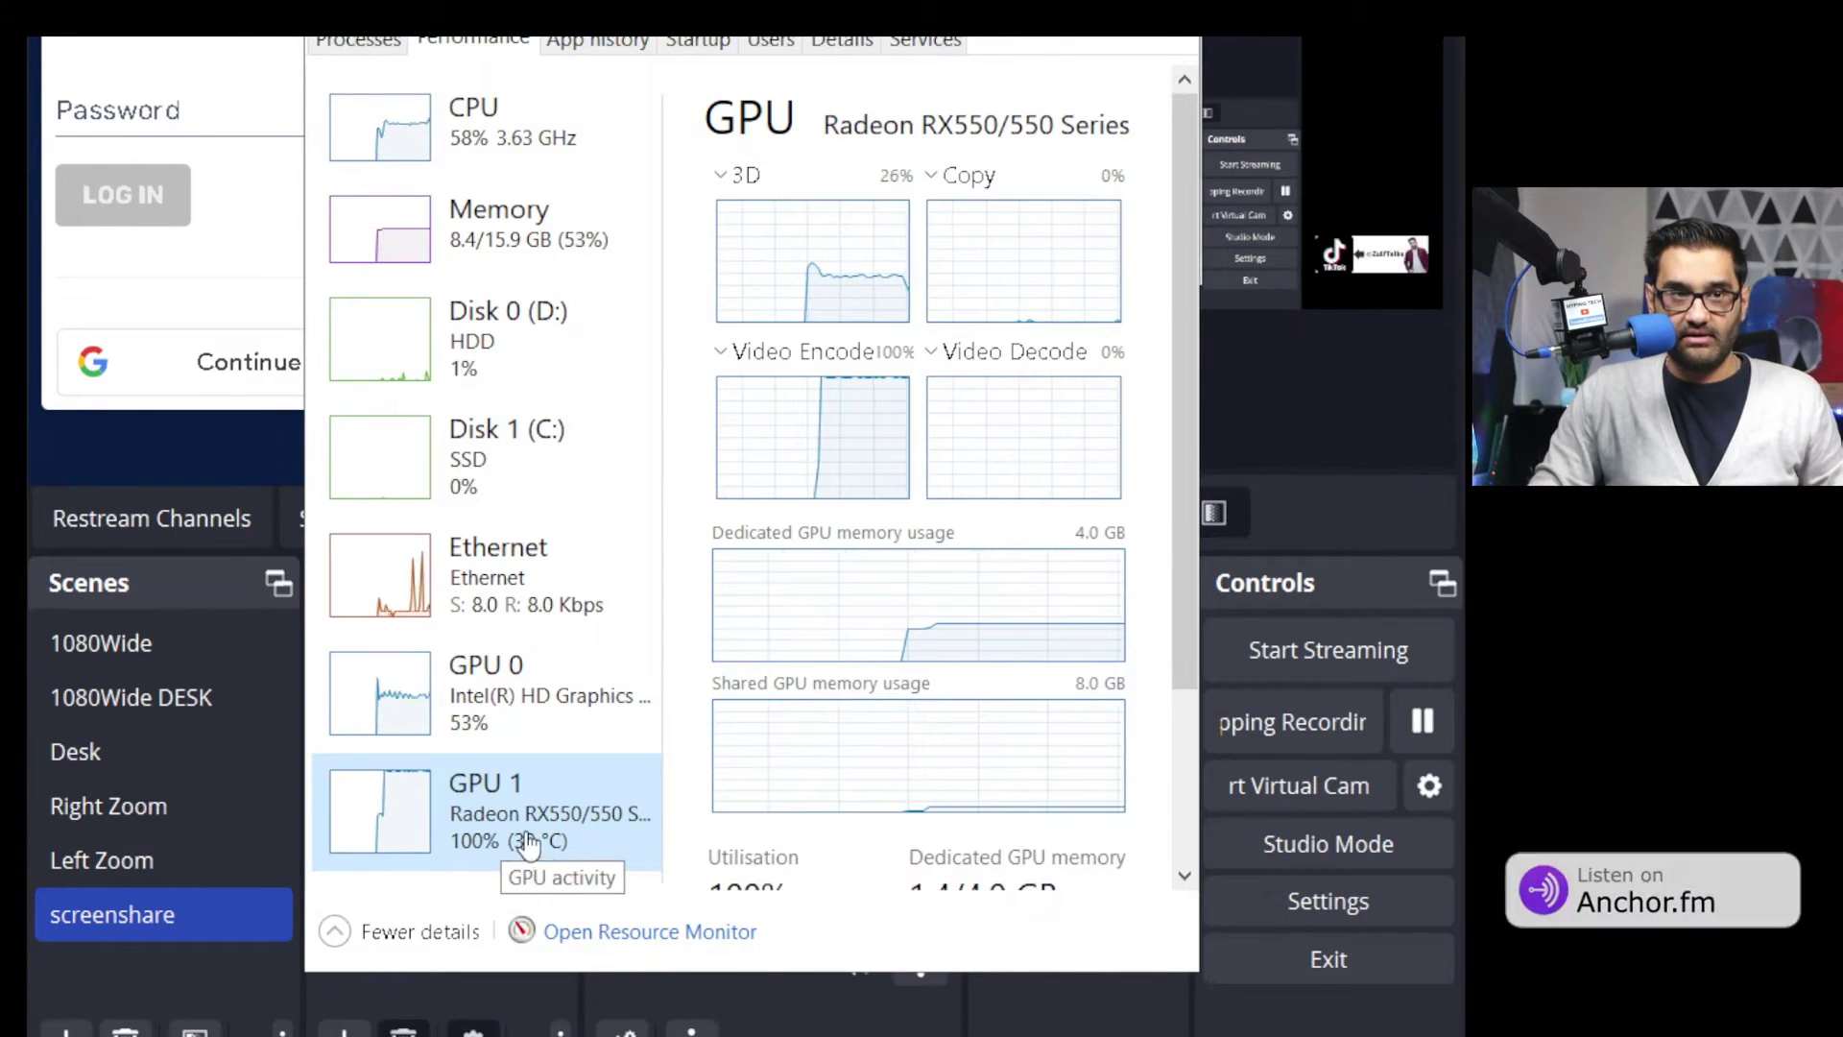
{"action": "left_click", "coordinate": [1326, 716]}
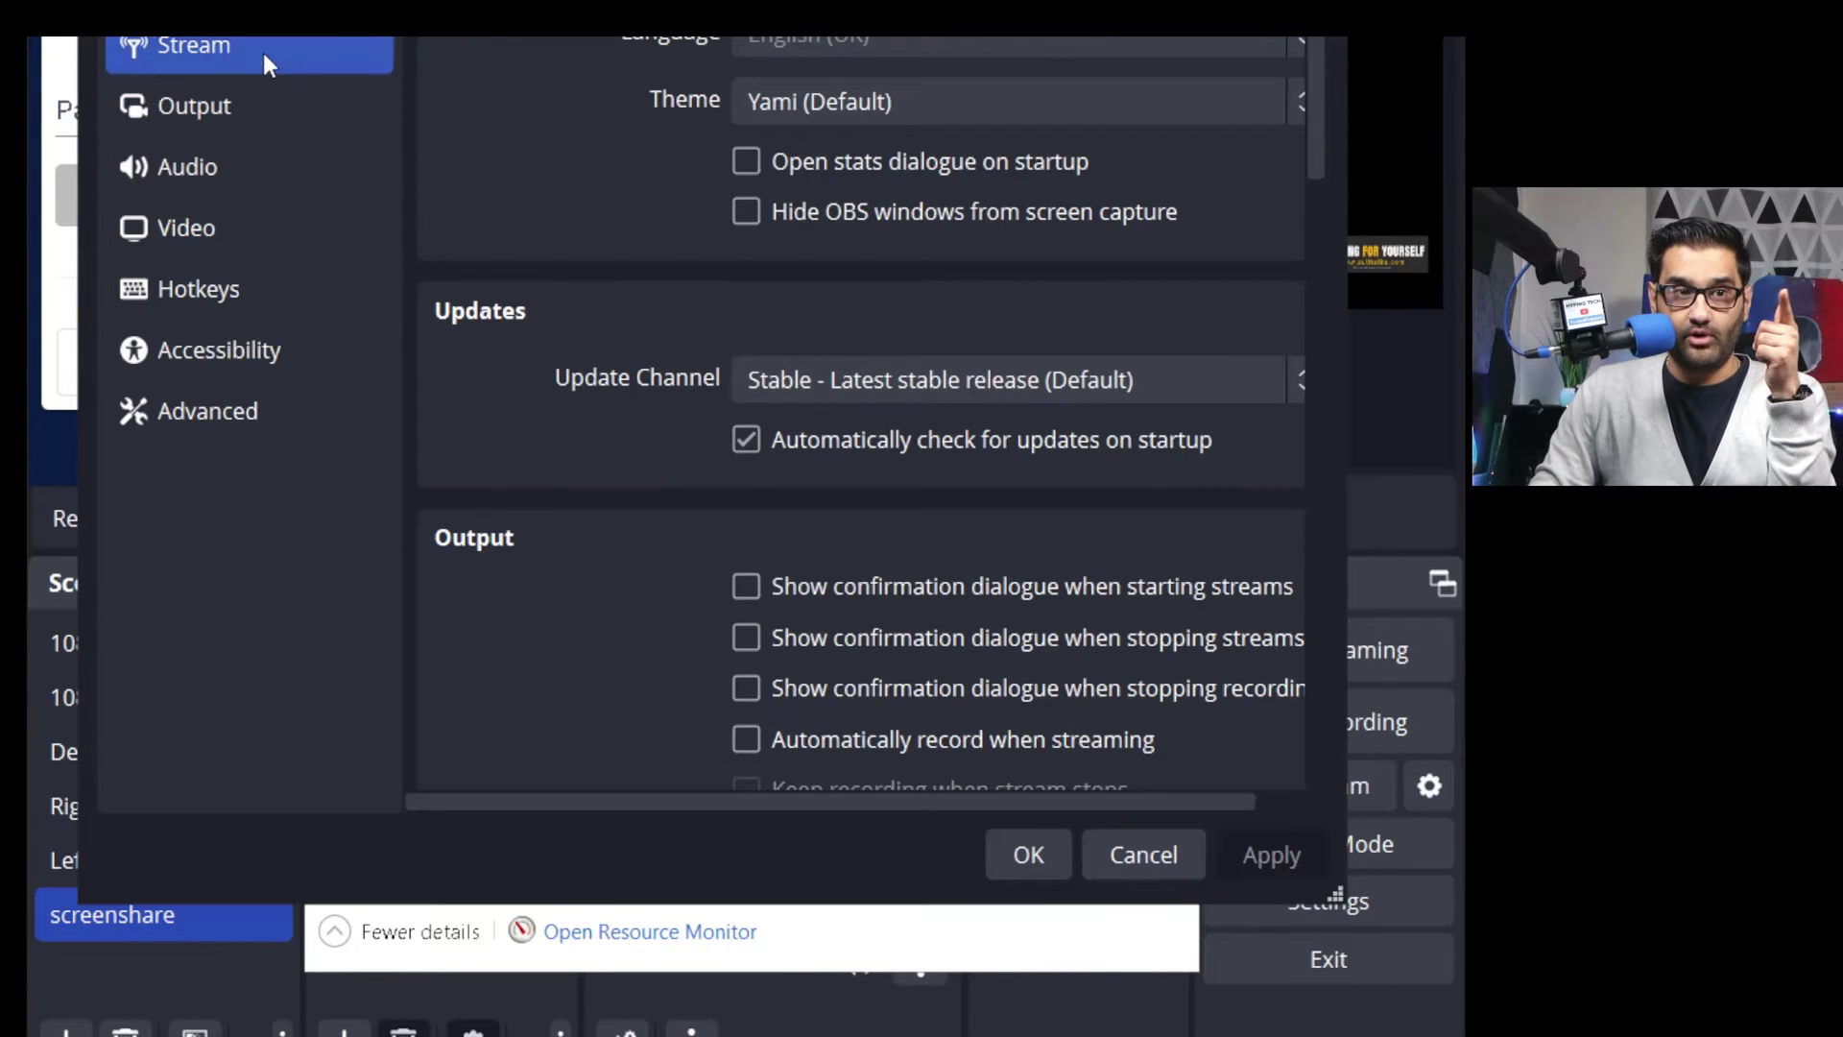
Step: Check the Recording and Streaming encoder settings on the Output page, then close Settings
{"action": "left_click", "coordinate": [263, 53]}
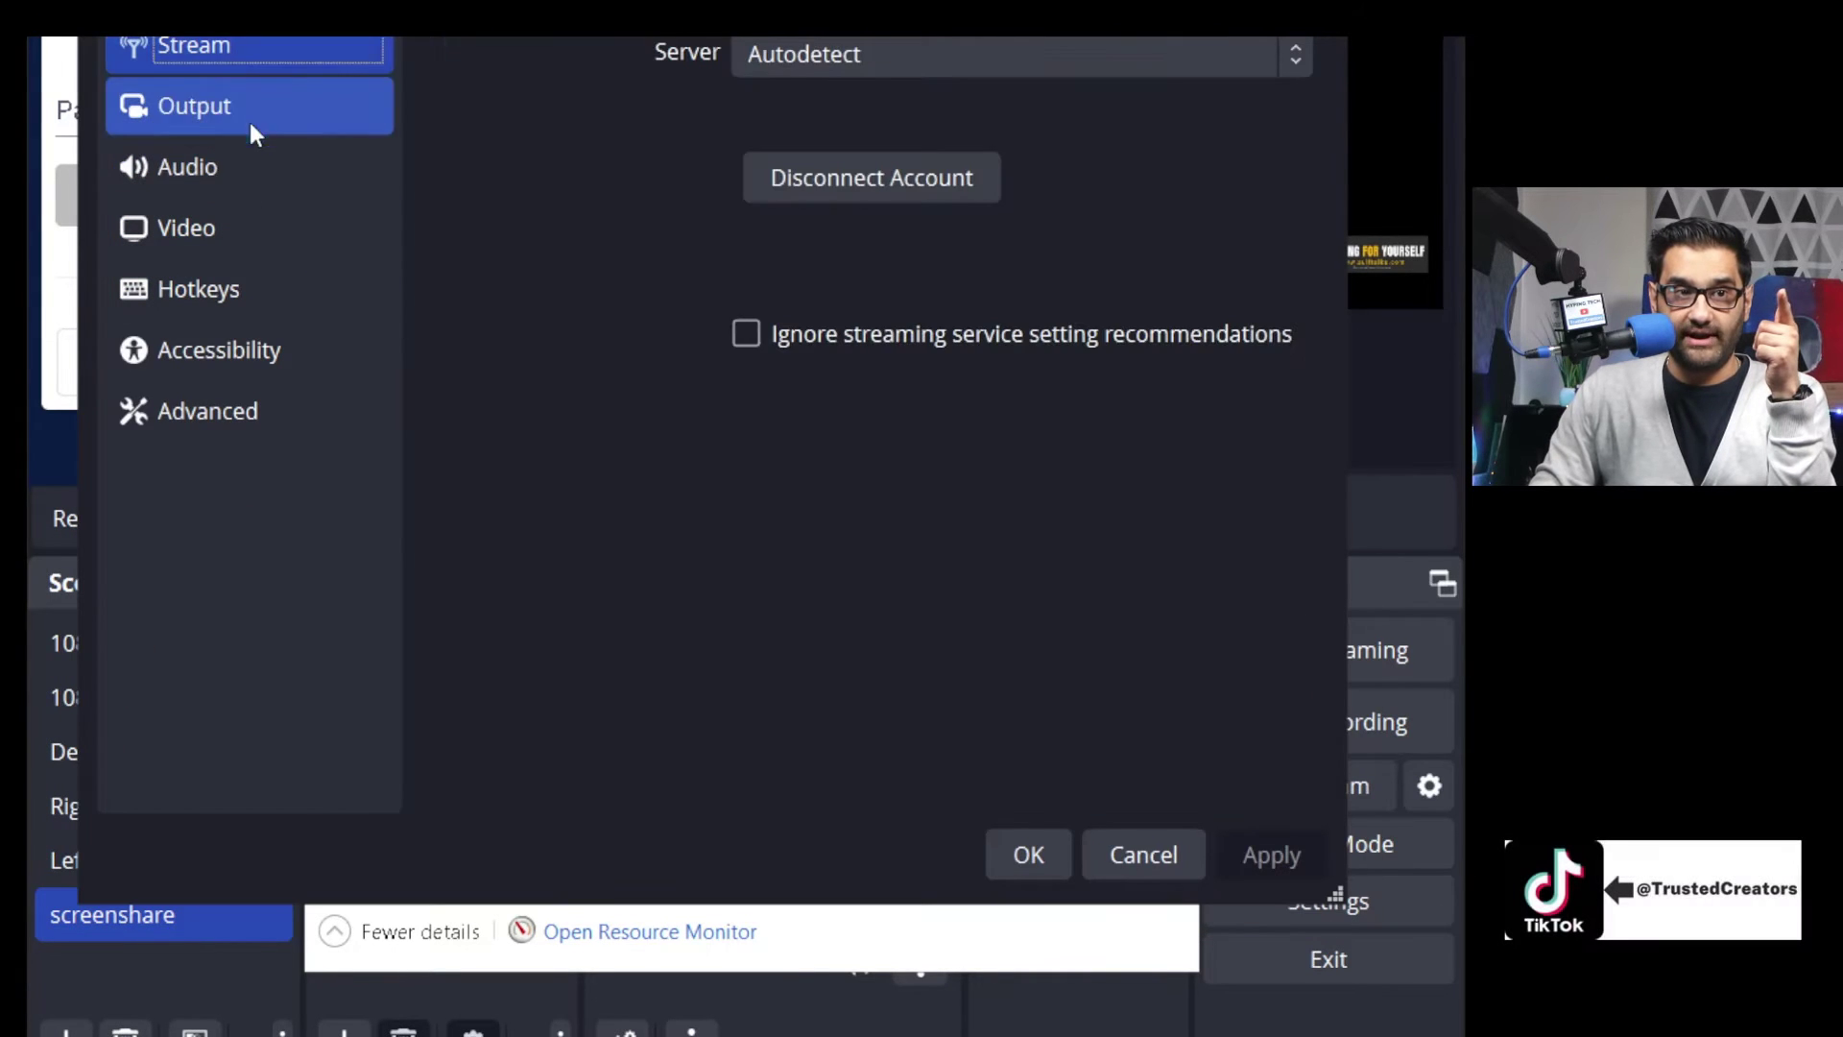
{"action": "left_click", "coordinate": [246, 161]}
{"action": "left_click", "coordinate": [245, 107]}
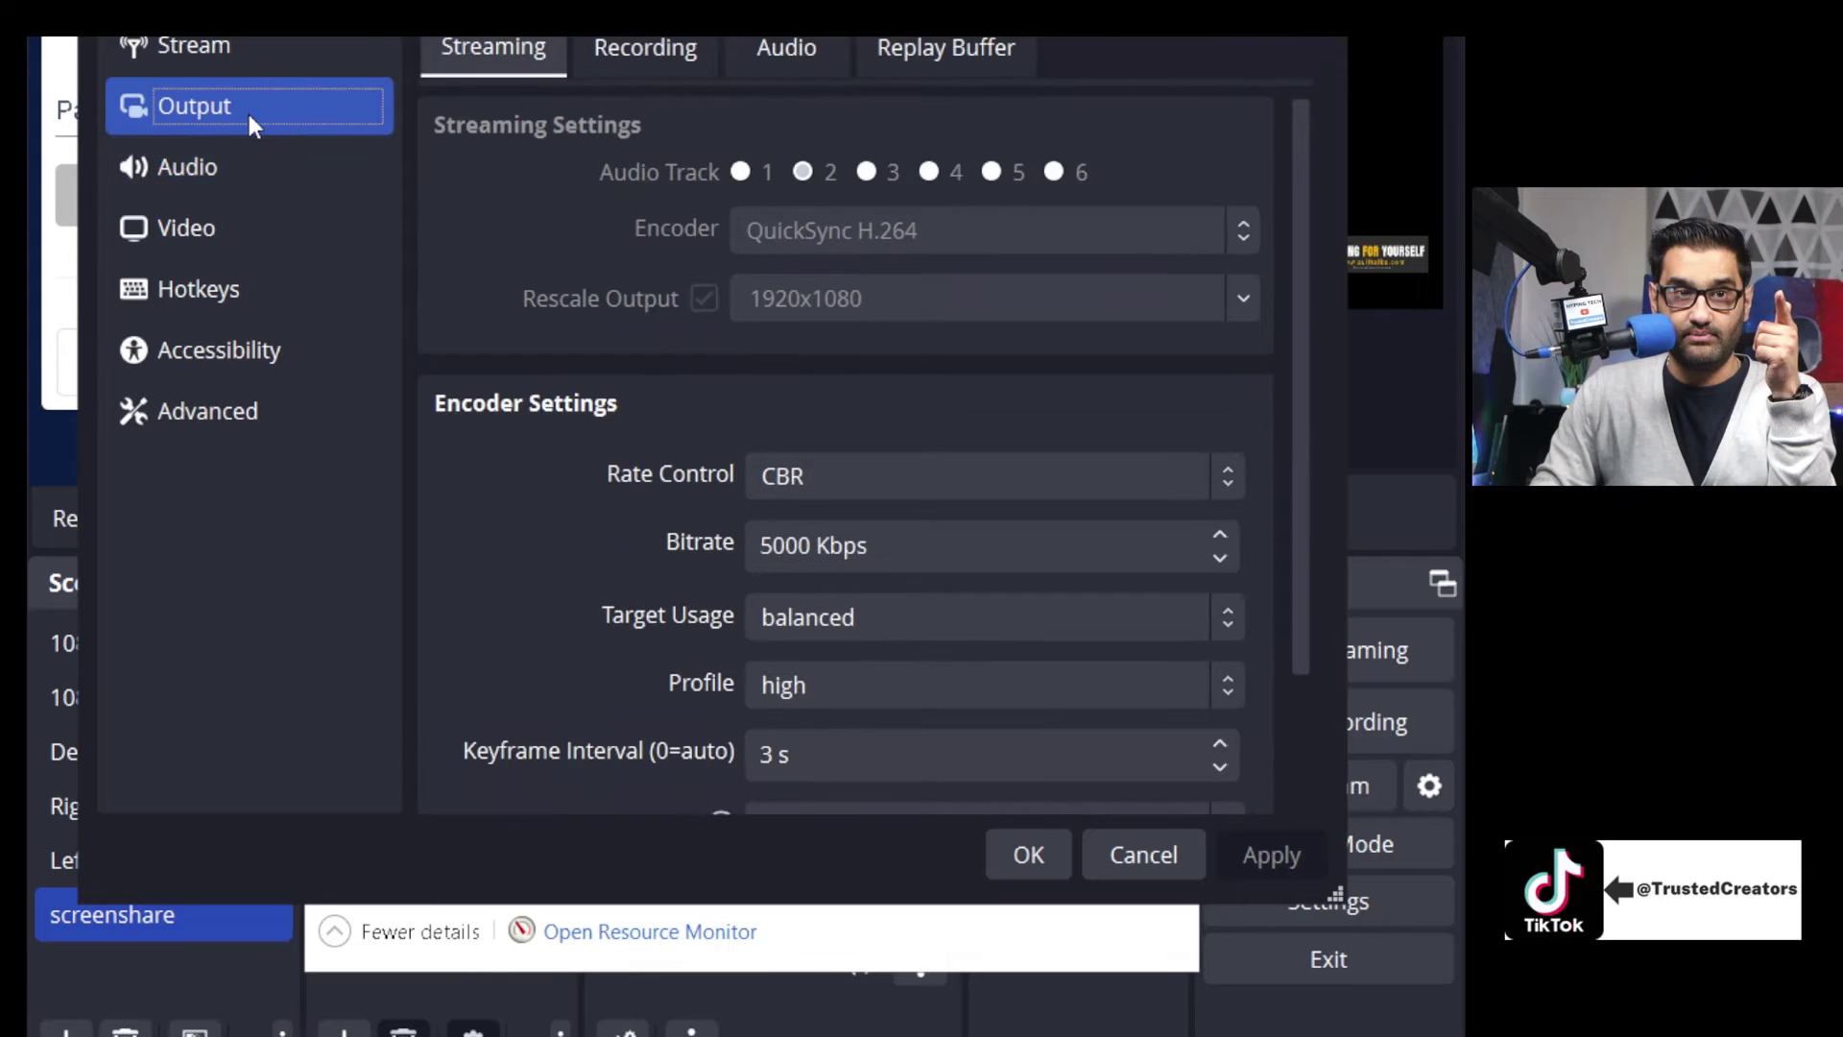
{"action": "left_click", "coordinate": [634, 38]}
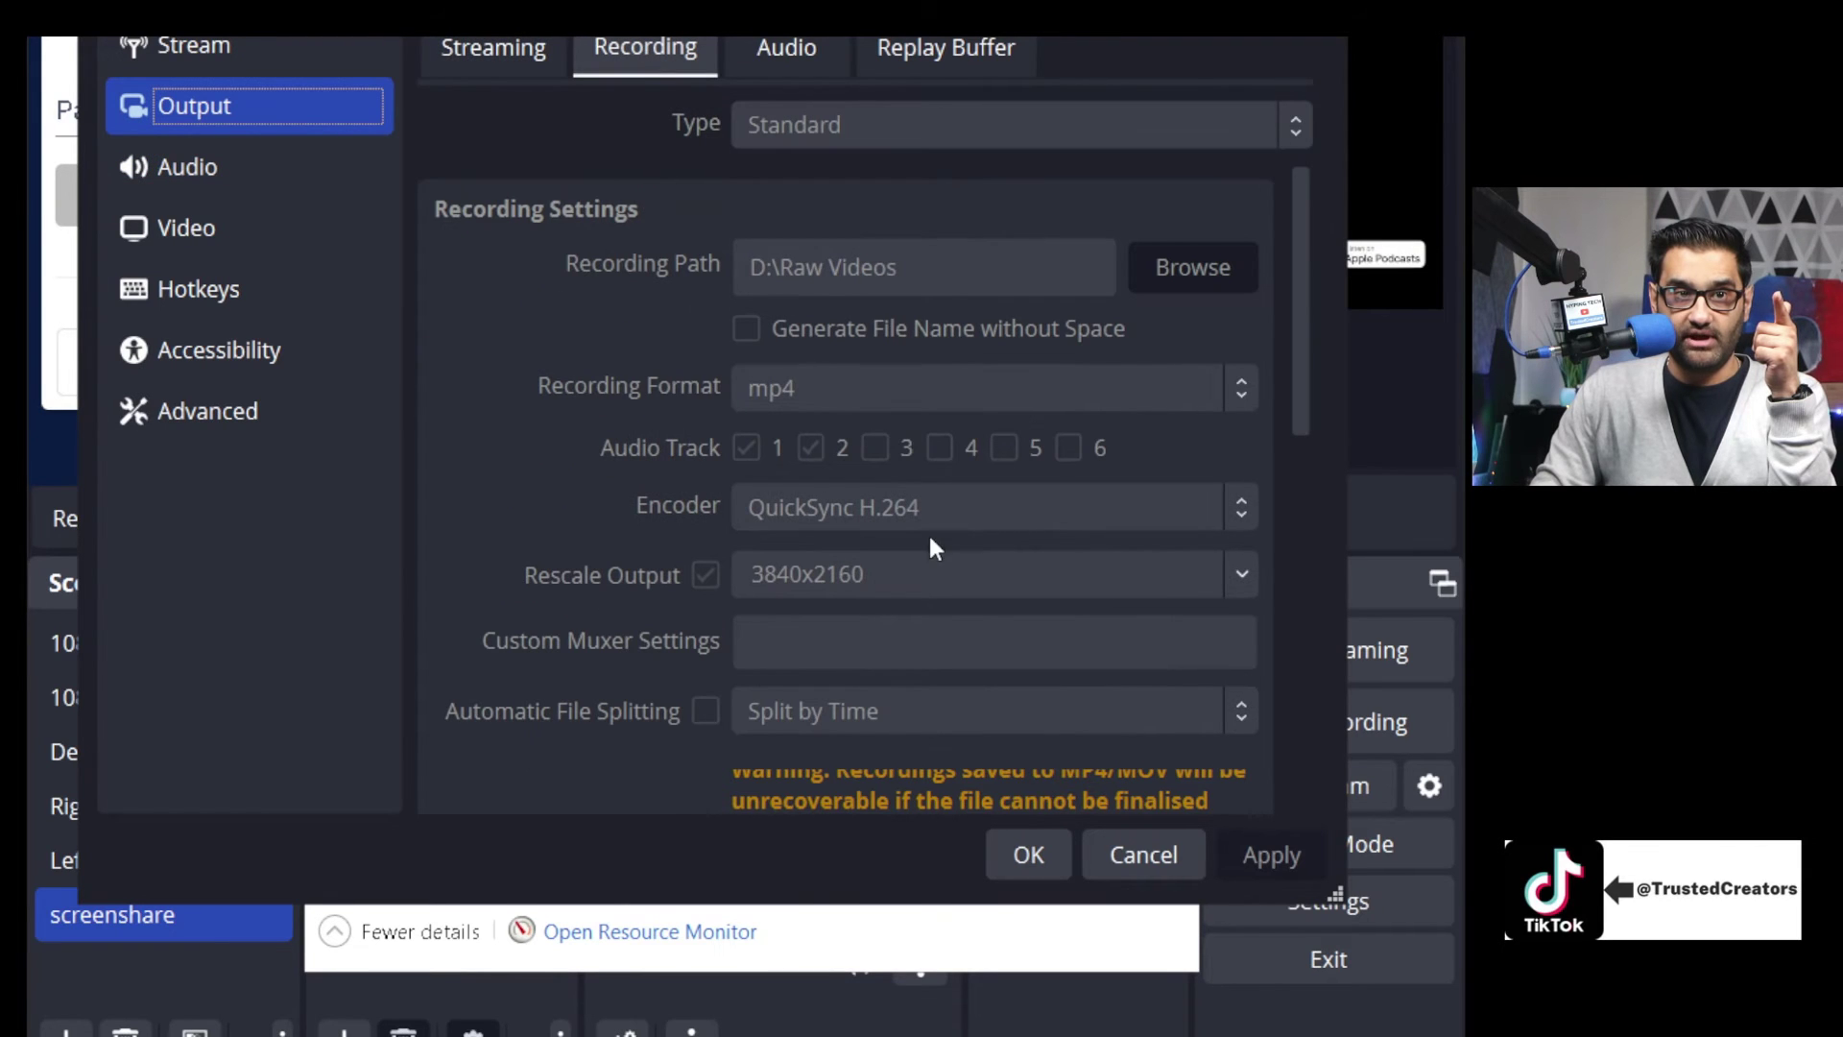
{"action": "left_click", "coordinate": [485, 43]}
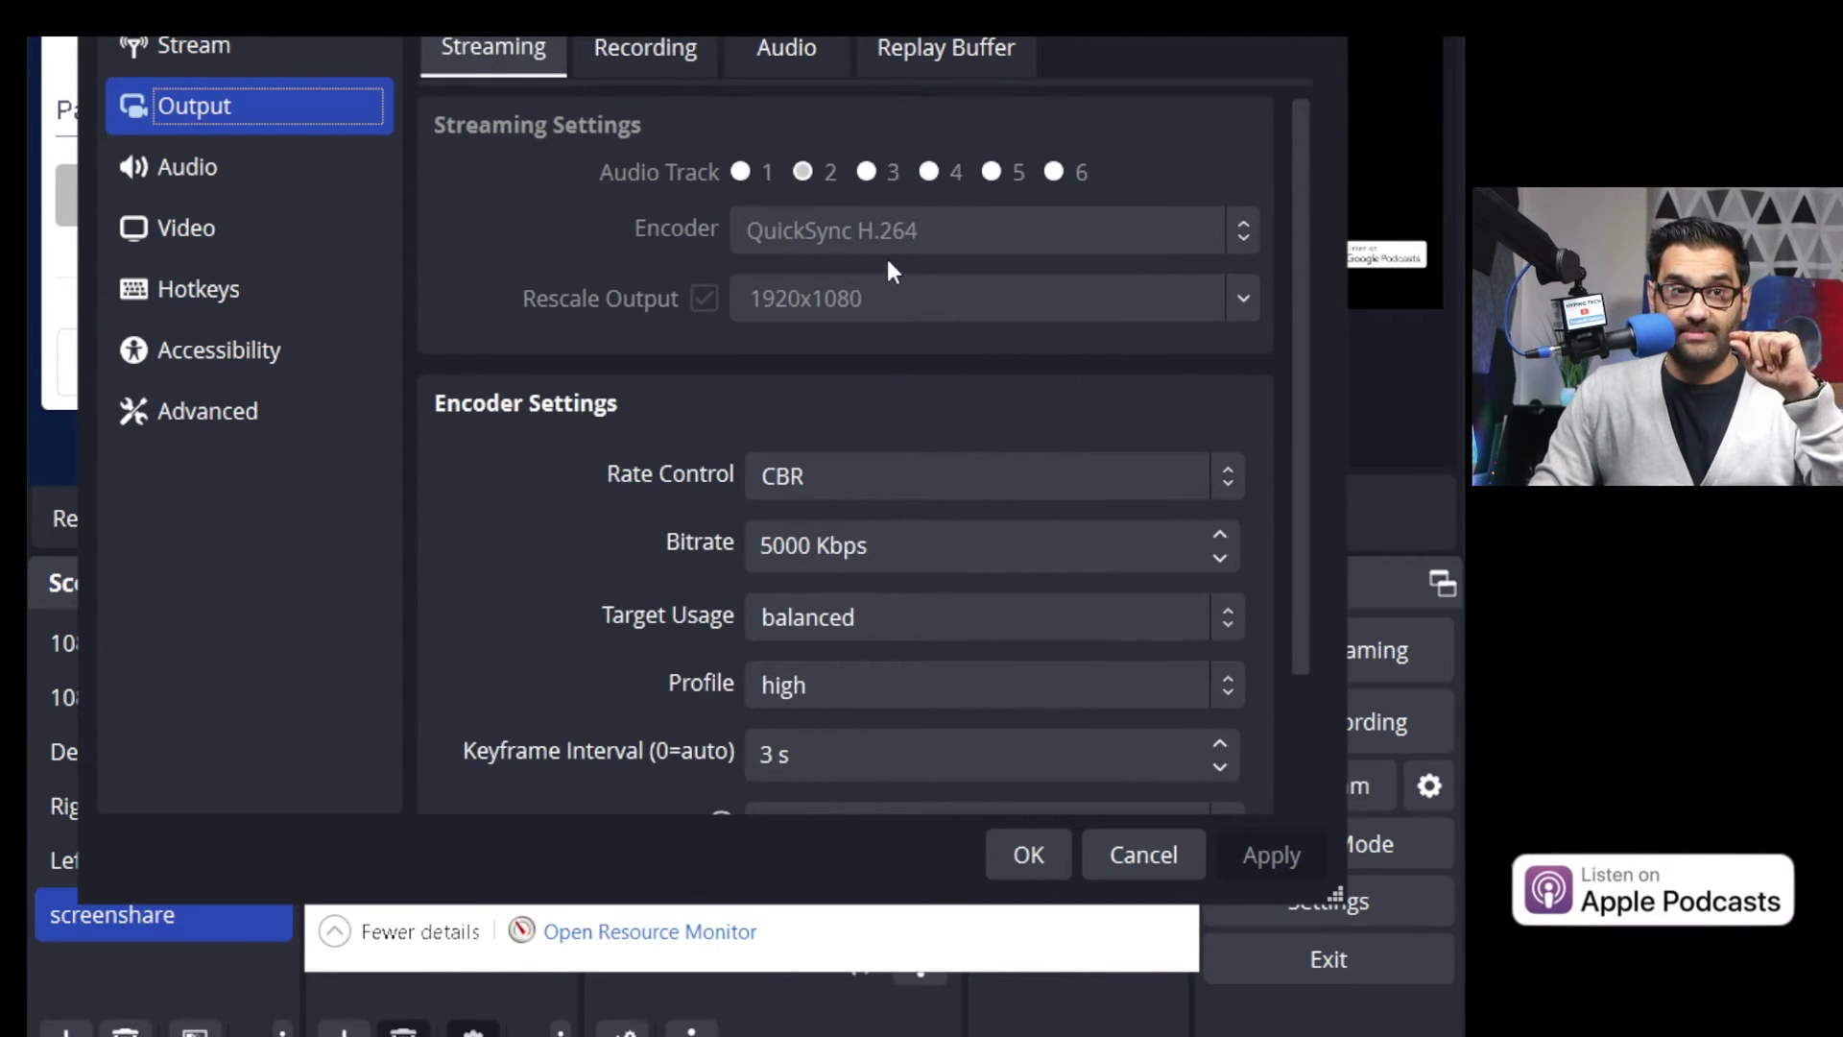
{"action": "left_click", "coordinate": [1185, 859]}
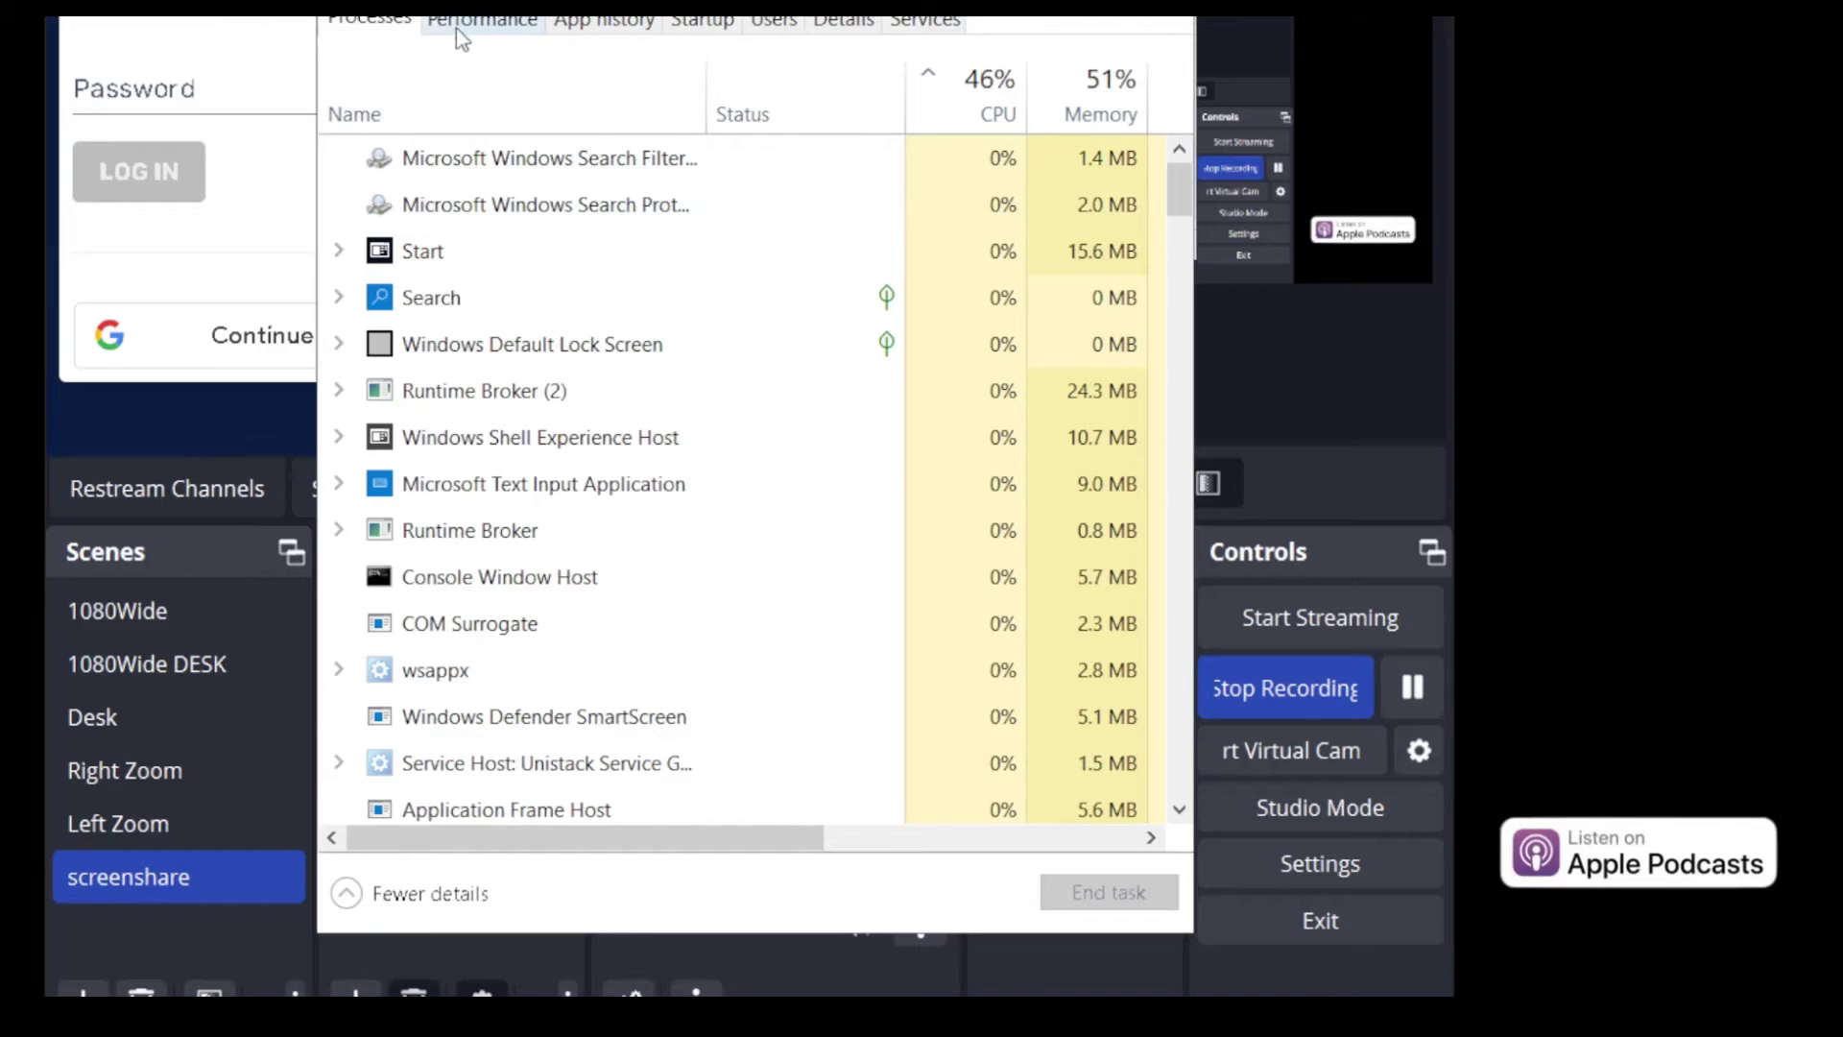
Step: Show Task Manager's Performance graphs for GPU 1, the Radeon RX550/550 Series, at 100% use
{"action": "left_click", "coordinate": [459, 27]}
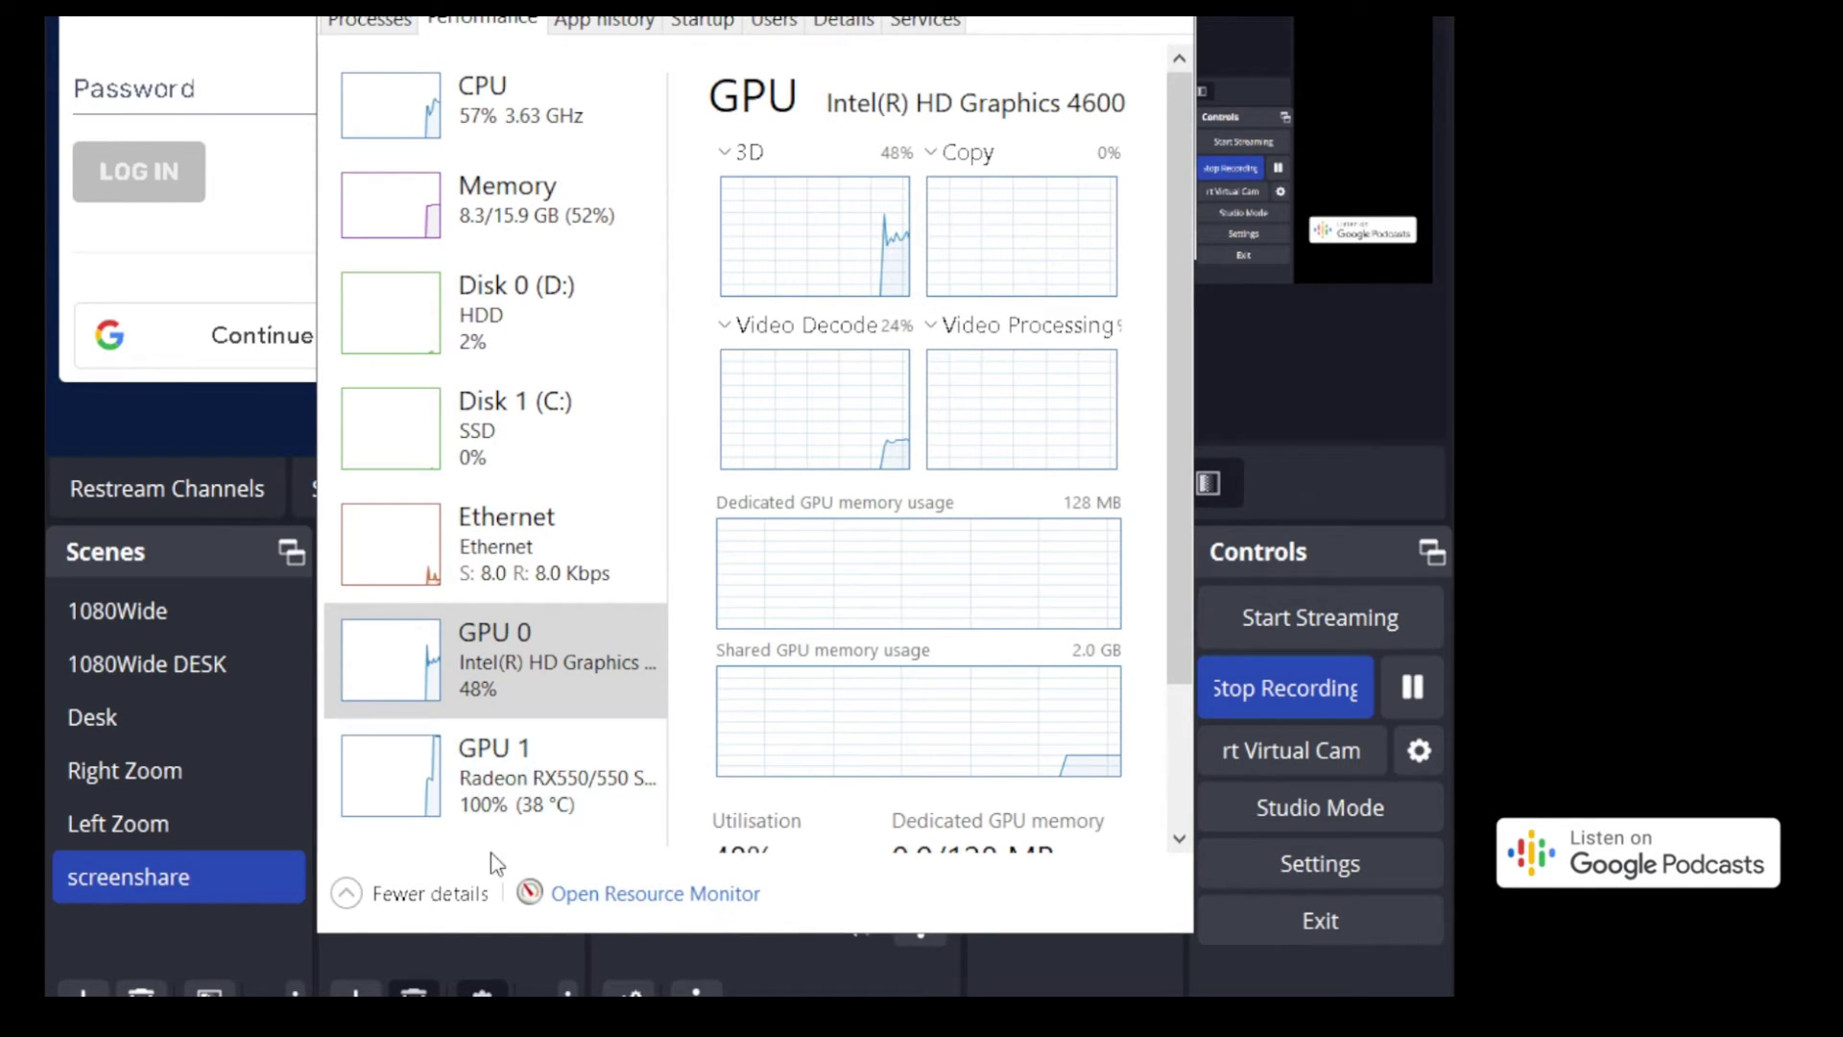
{"action": "left_click", "coordinate": [513, 816]}
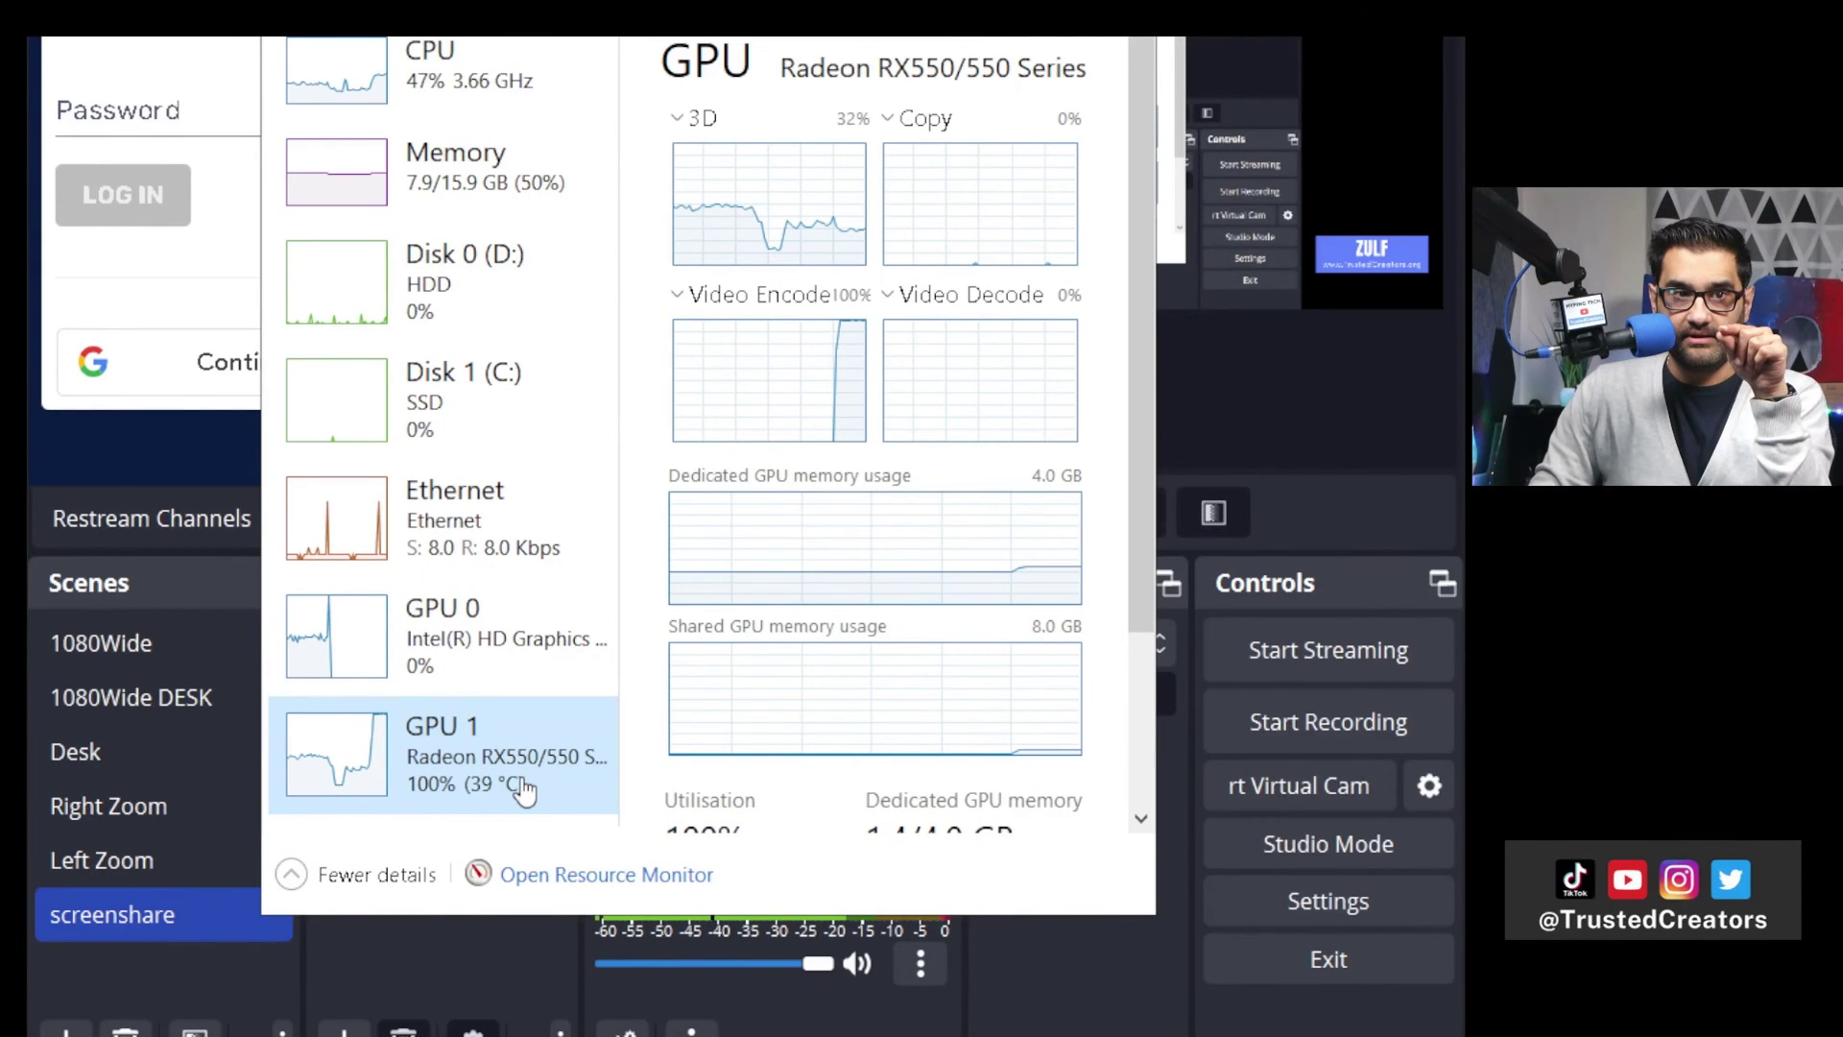
Step: Switch Task Manager away from the Radeon RX550 graphs to the running processes list
{"action": "left_click", "coordinate": [471, 641]}
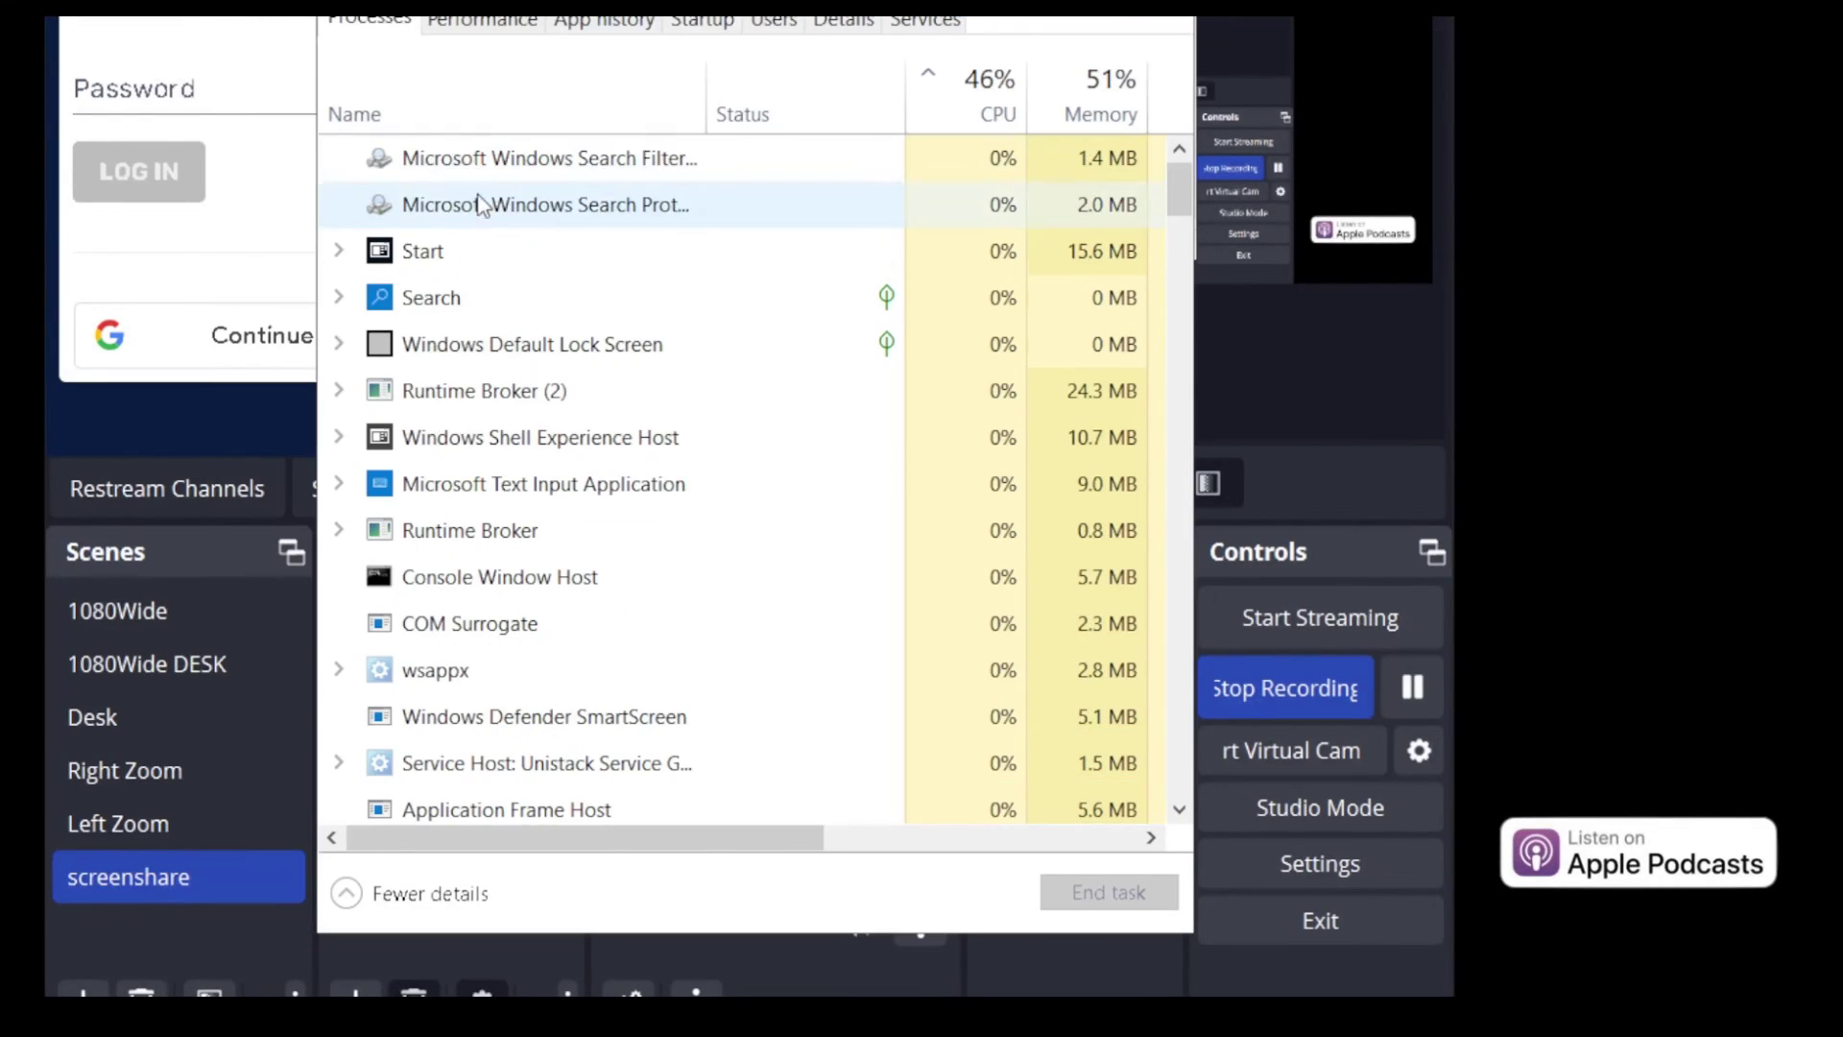
Step: Show the Radeon RX550/550 Series (GPU 1) graphs again, with Video Encode at 100%
{"action": "left_click", "coordinate": [482, 19]}
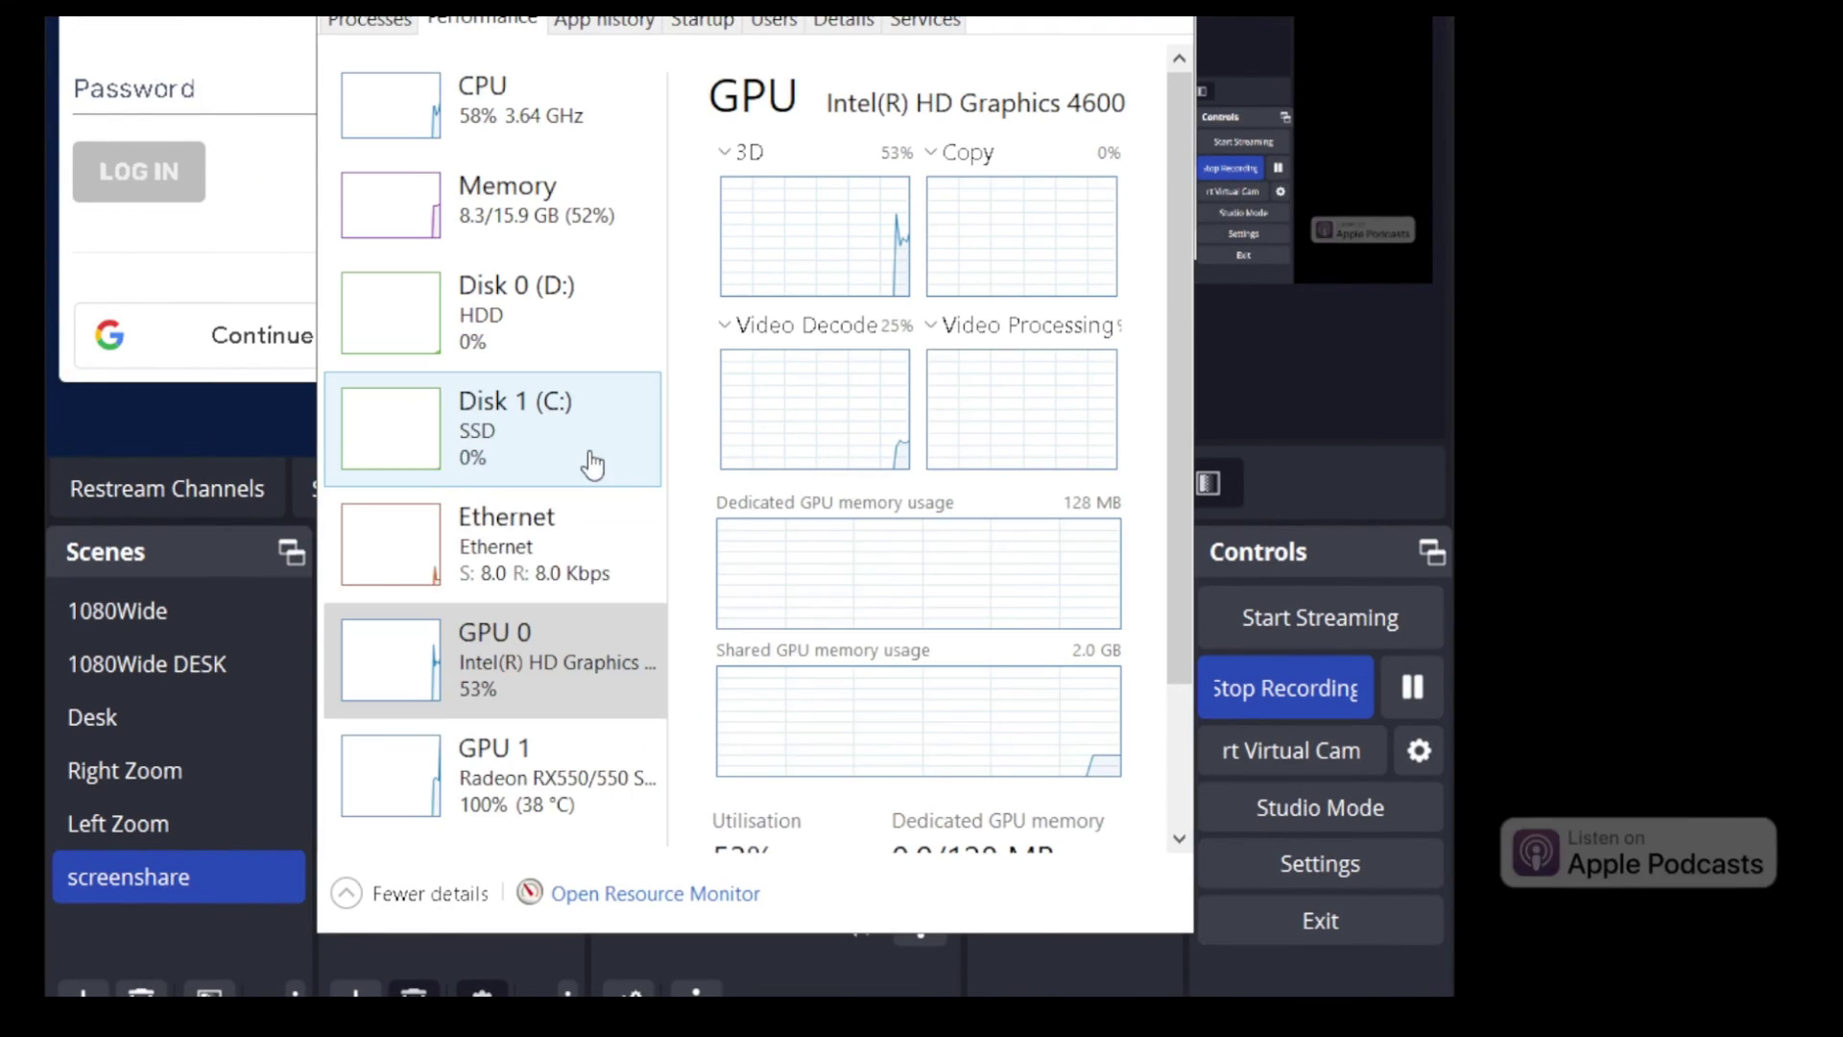
{"action": "left_click", "coordinate": [513, 814]}
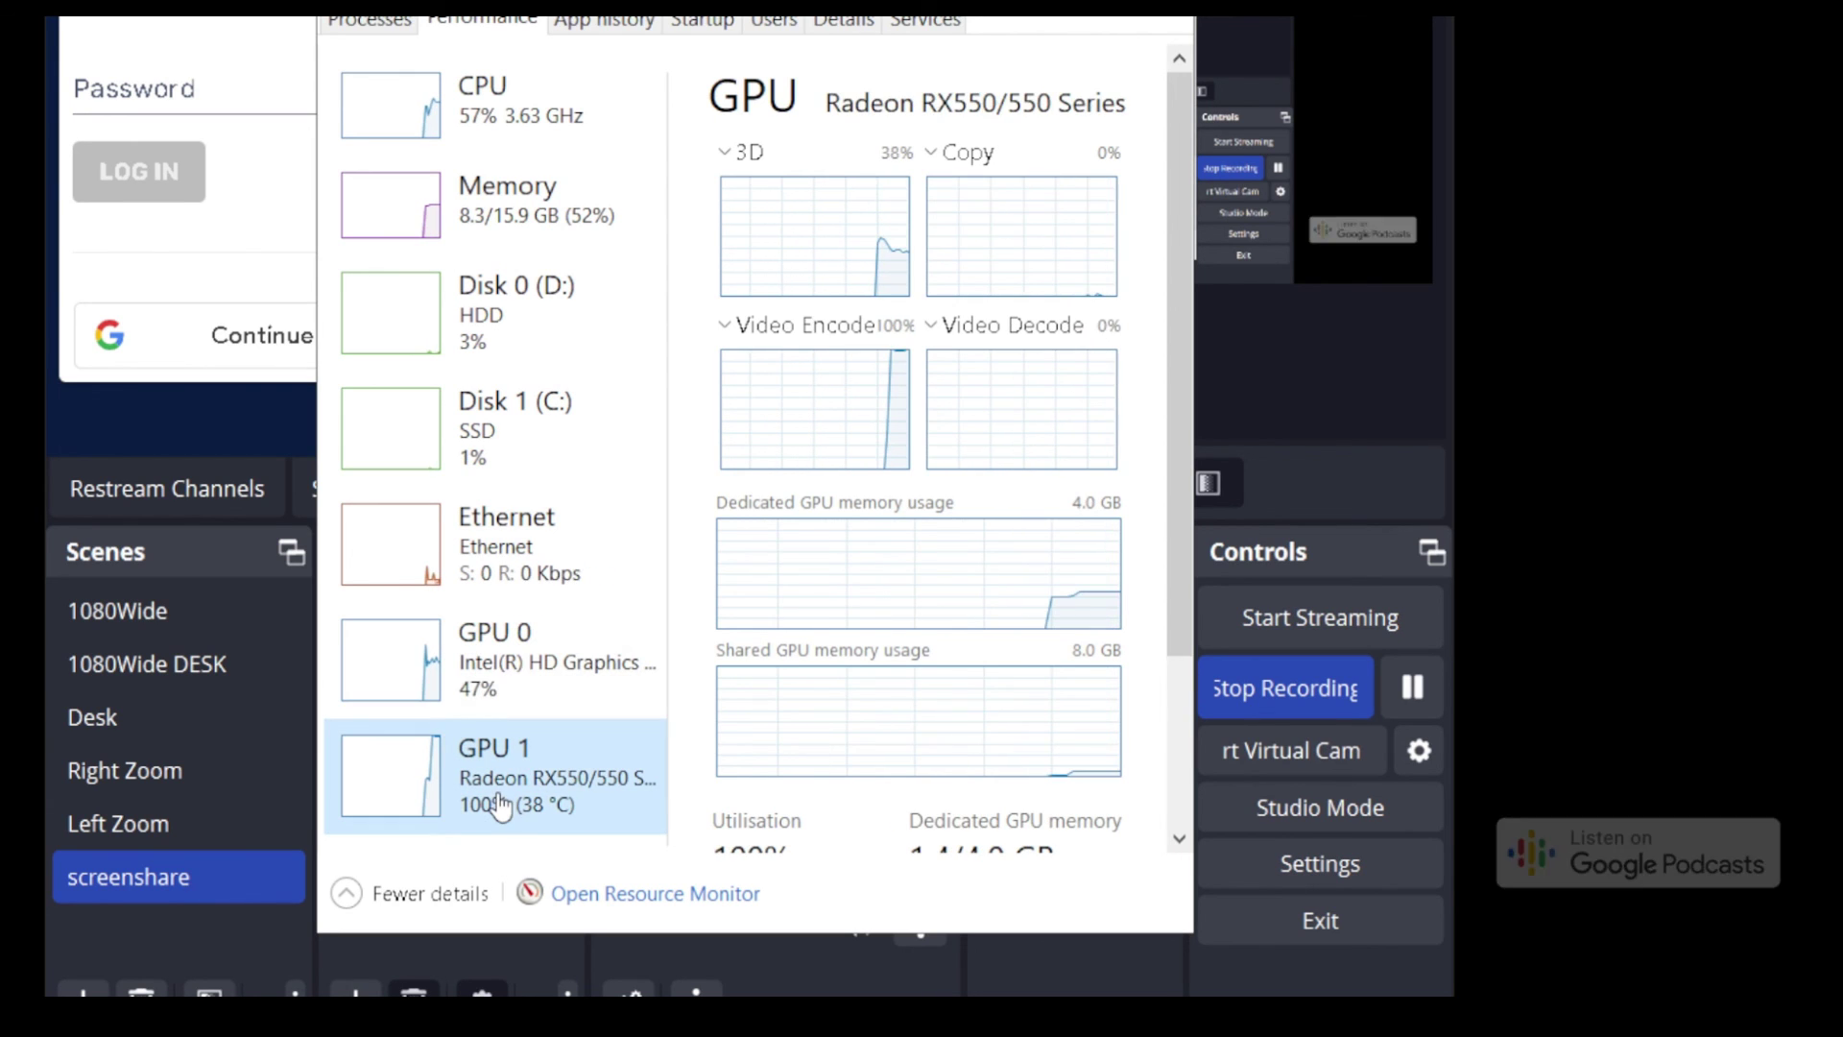